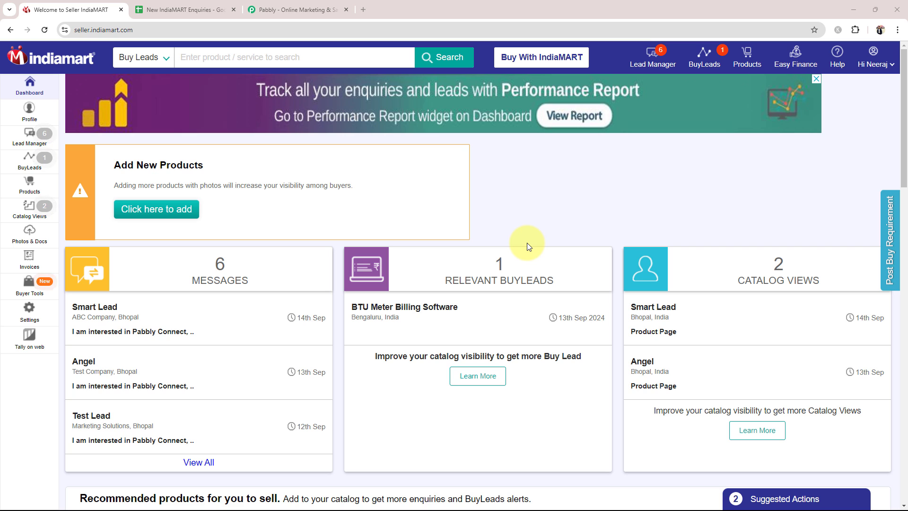
Switch to the Pabbly website, sign in to the account and open the Pabbly Connect application
left_click(189, 10)
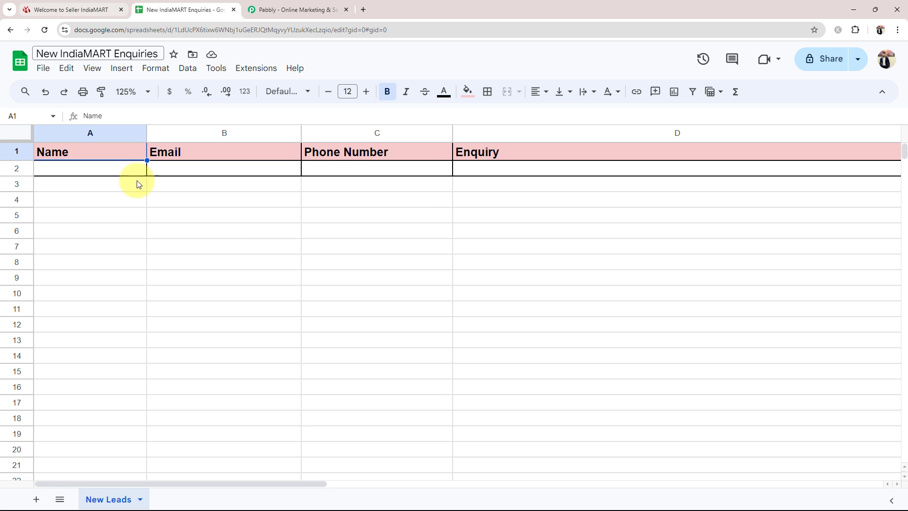
left_click(265, 10)
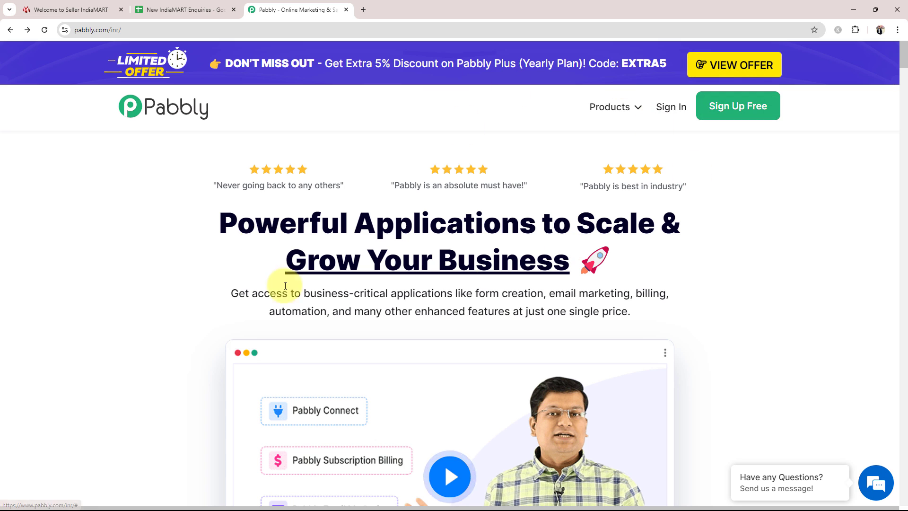
left_click(662, 106)
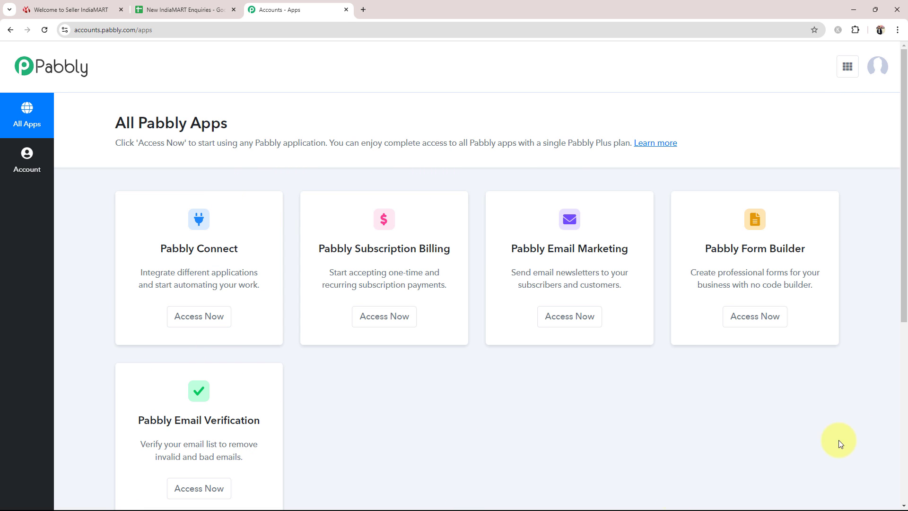
left_click_drag(162, 254, 249, 251)
left_click(198, 310)
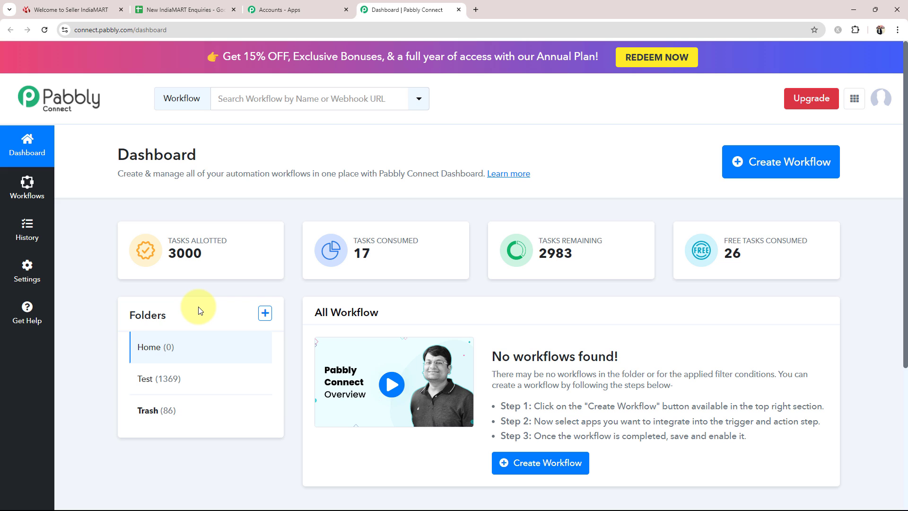
Create a workflow named "Add Website Development IndiaMART Enquiry in Google Sheets" in the Home folder
mouse_move(807, 246)
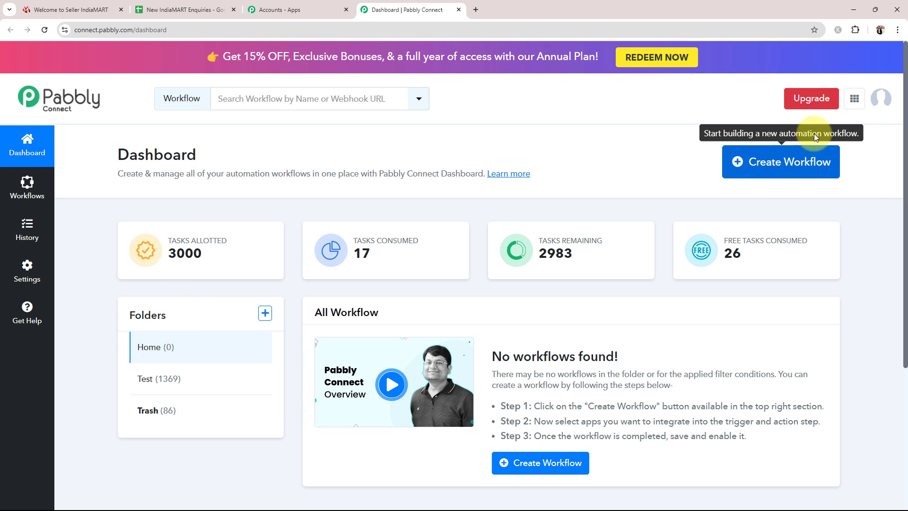
left_click(785, 162)
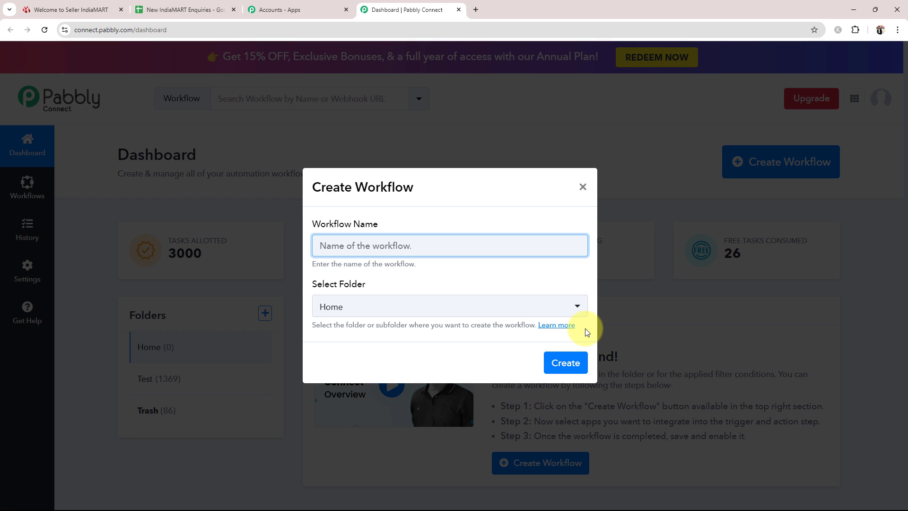
type("Add Website Development IndiaMART Enquiry in Google Sheets")
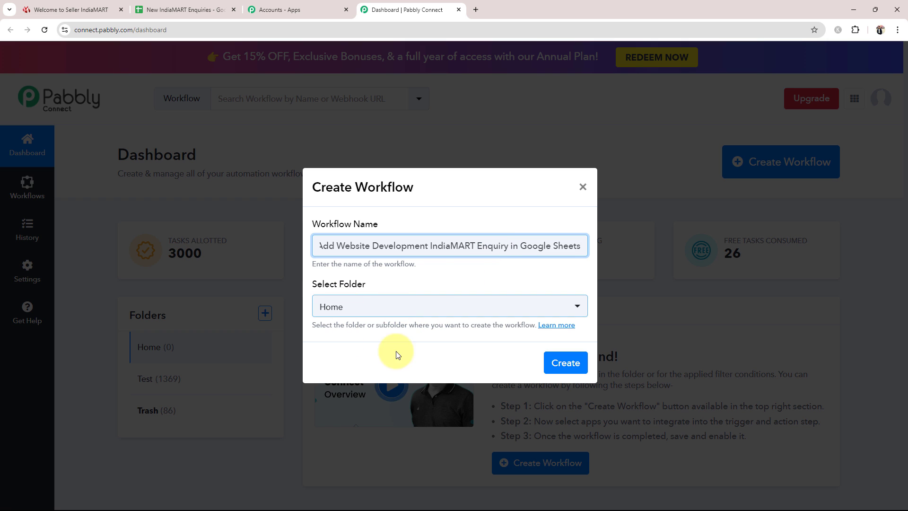
left_click(333, 306)
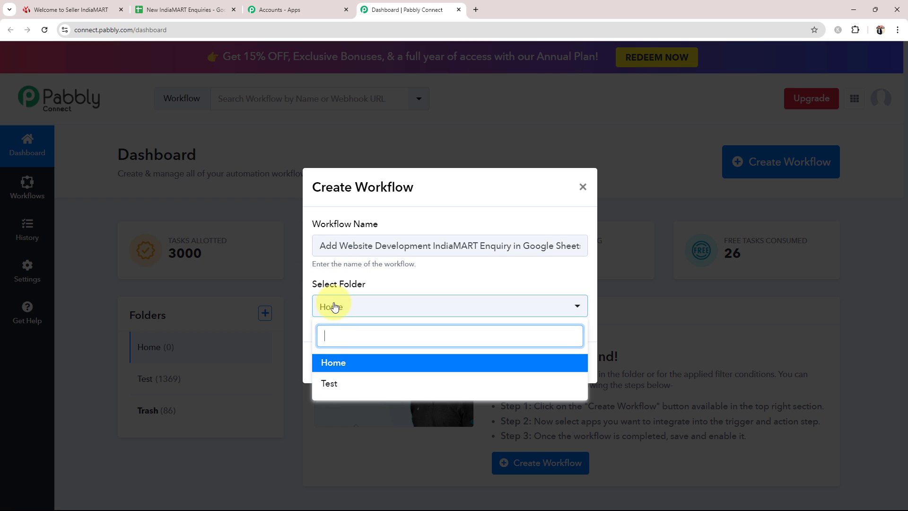
left_click(330, 364)
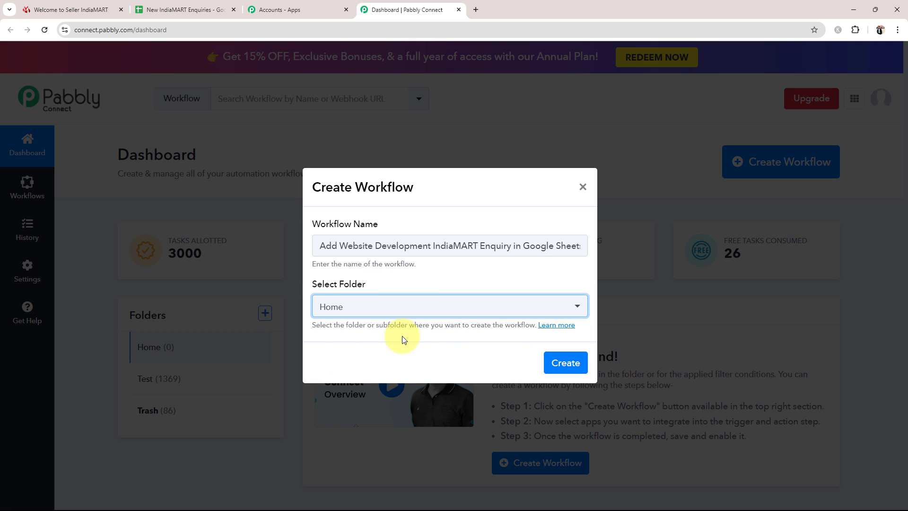
left_click(563, 362)
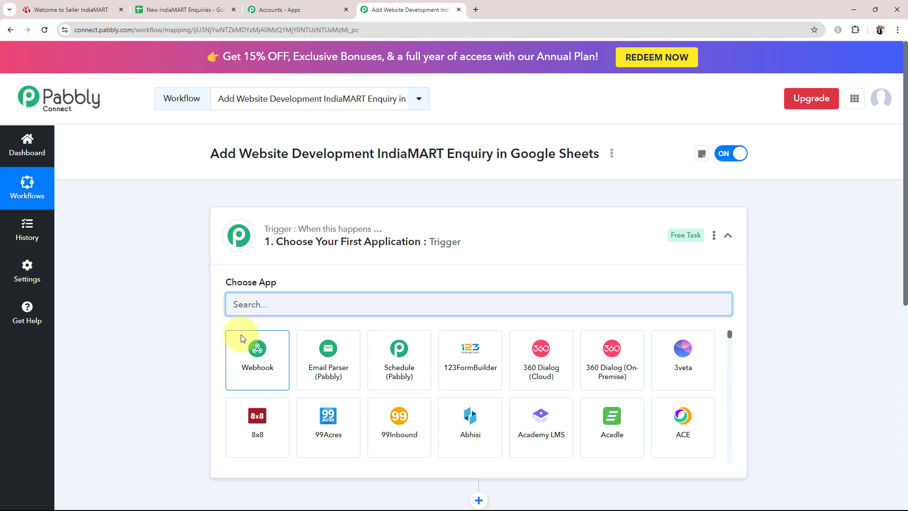
Set the workflow's trigger application to IndiaMART with New Leads as the trigger event
left_click(438, 237)
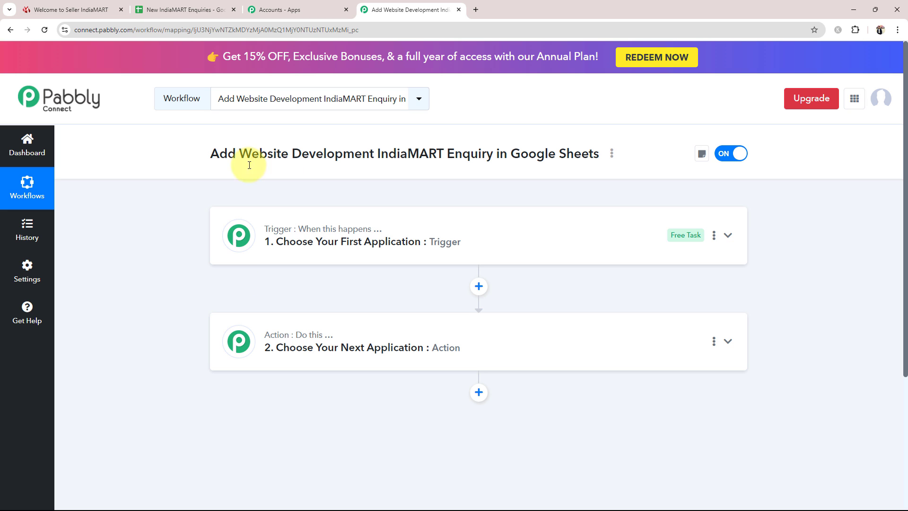
left_click(281, 245)
scroll(158, 327, "down", 4)
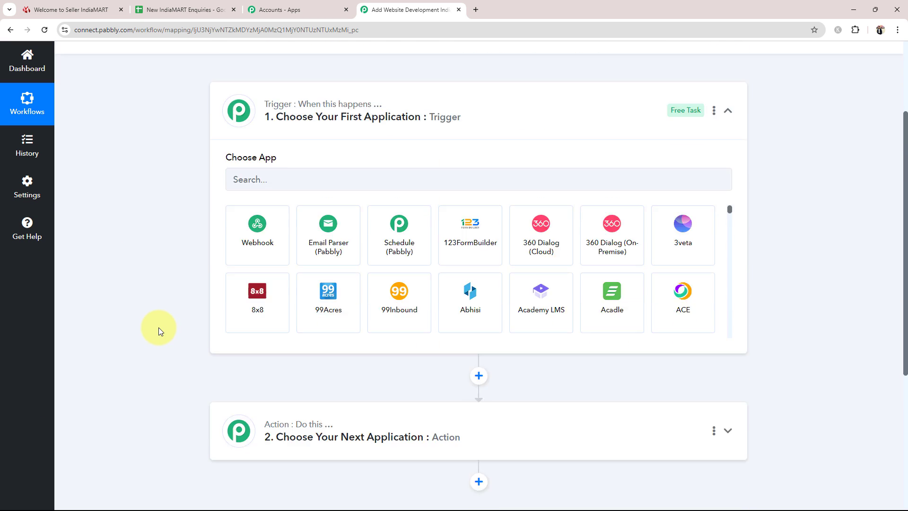
left_click(266, 108)
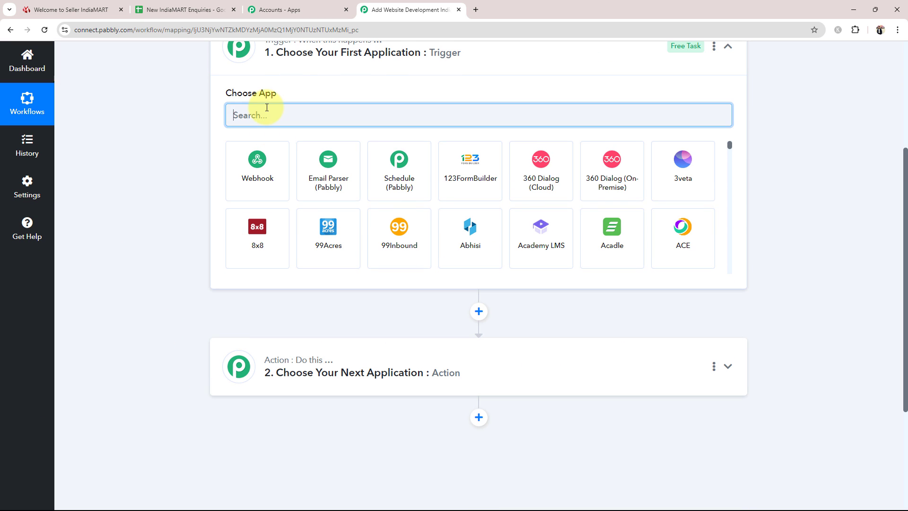
type("IndiaMART")
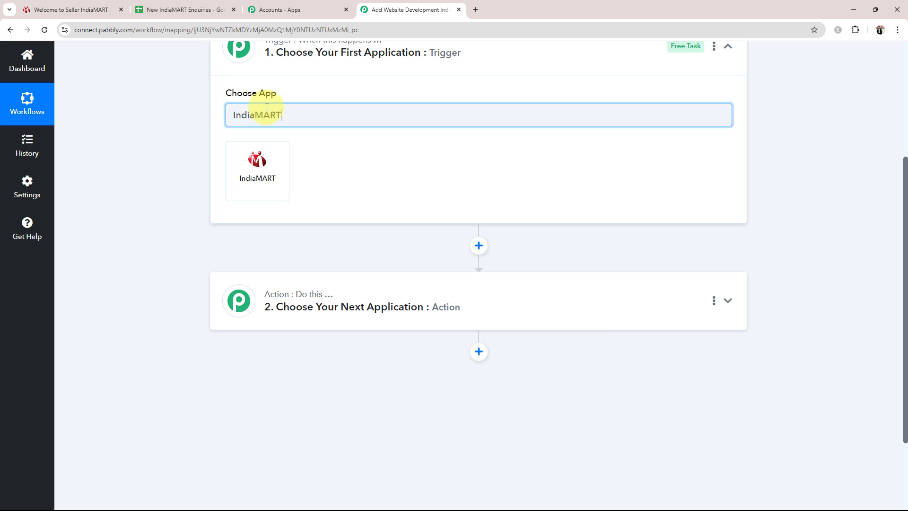
left_click(254, 166)
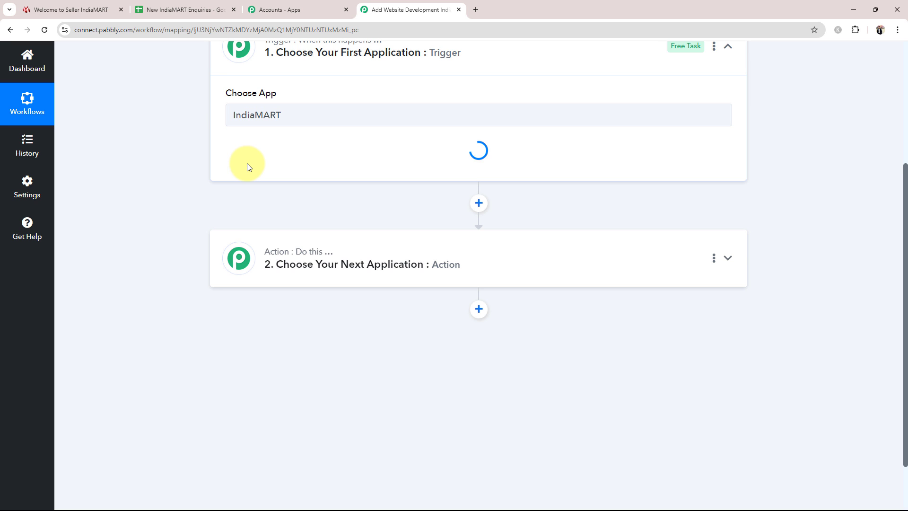
scroll(381, 223, "up", 3)
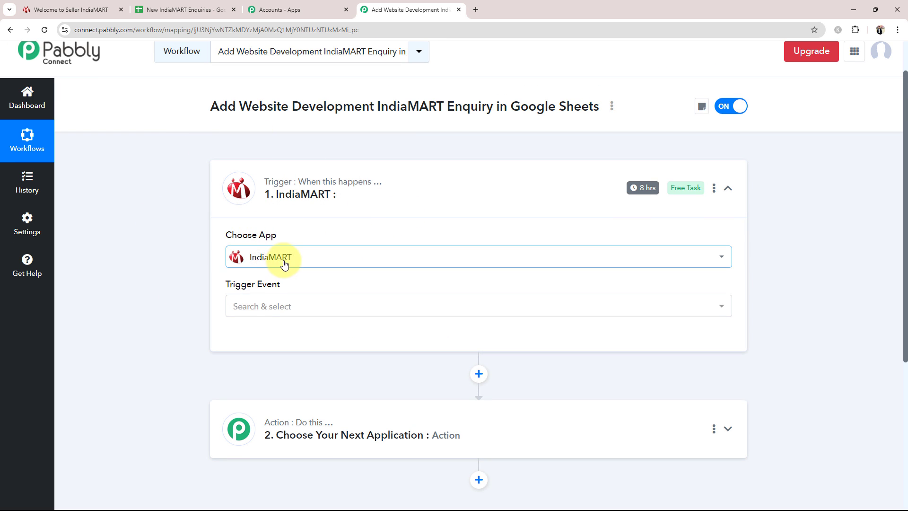
left_click(258, 304)
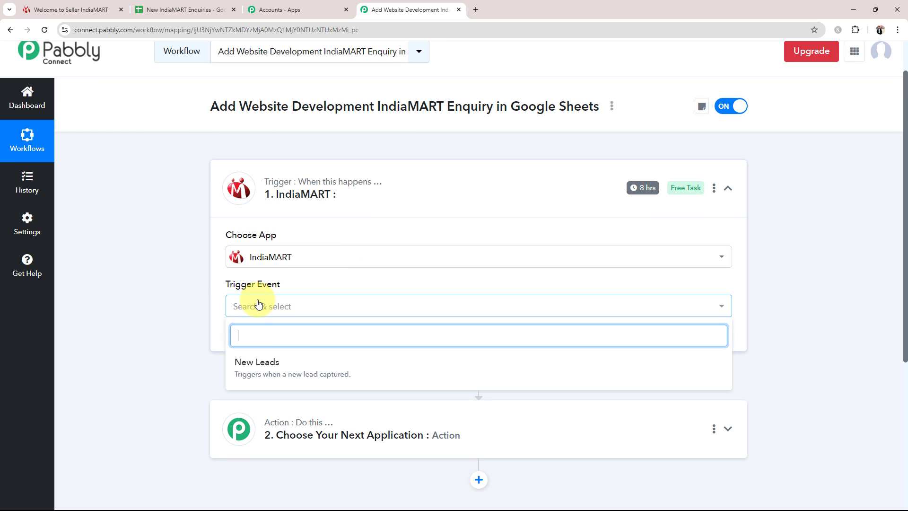
left_click(259, 361)
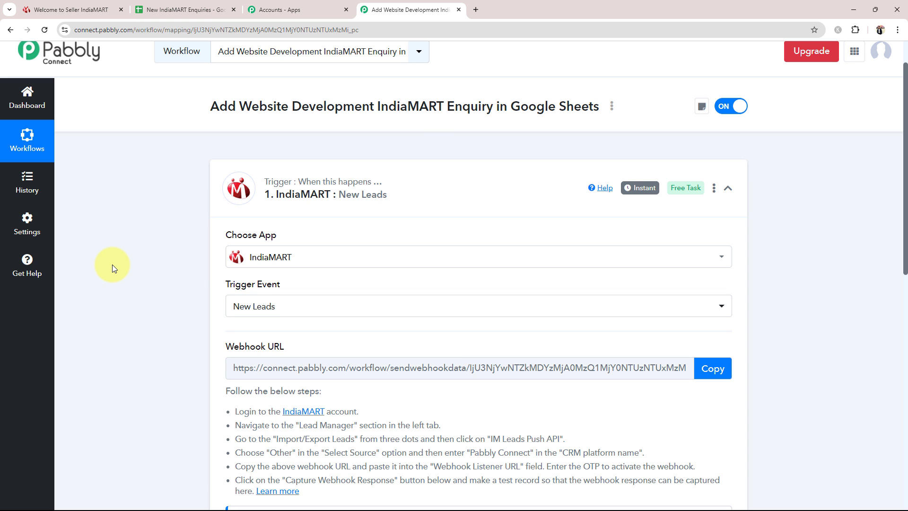
Set the workflow's action application to Google Sheets with Add New Row as the action event
left_click(371, 177)
left_click(288, 307)
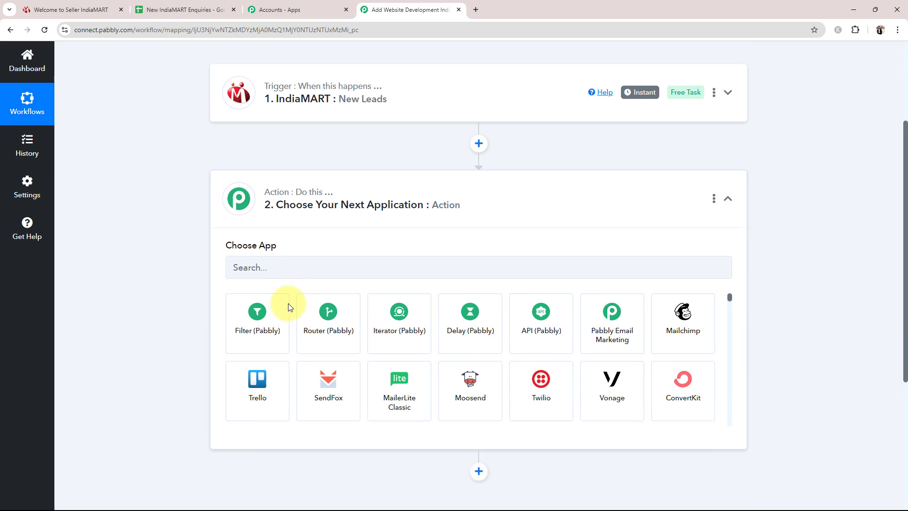
left_click(272, 242)
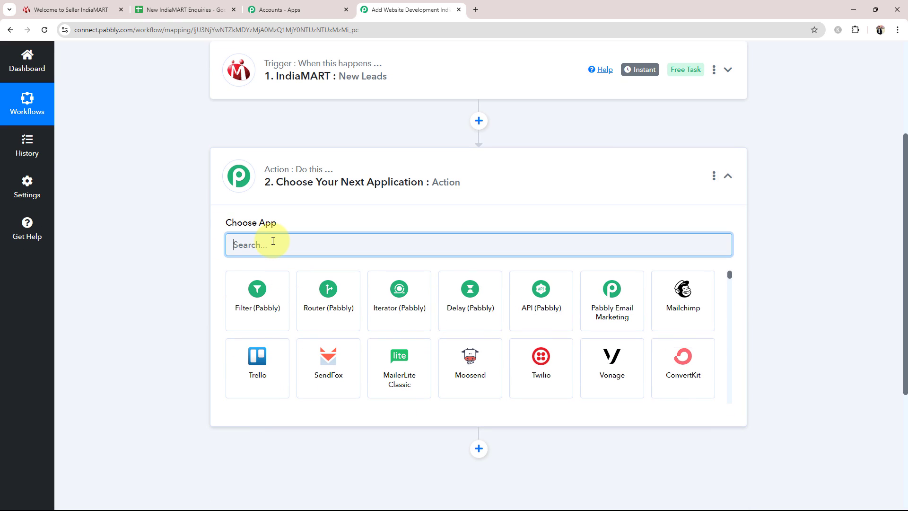
type("Google")
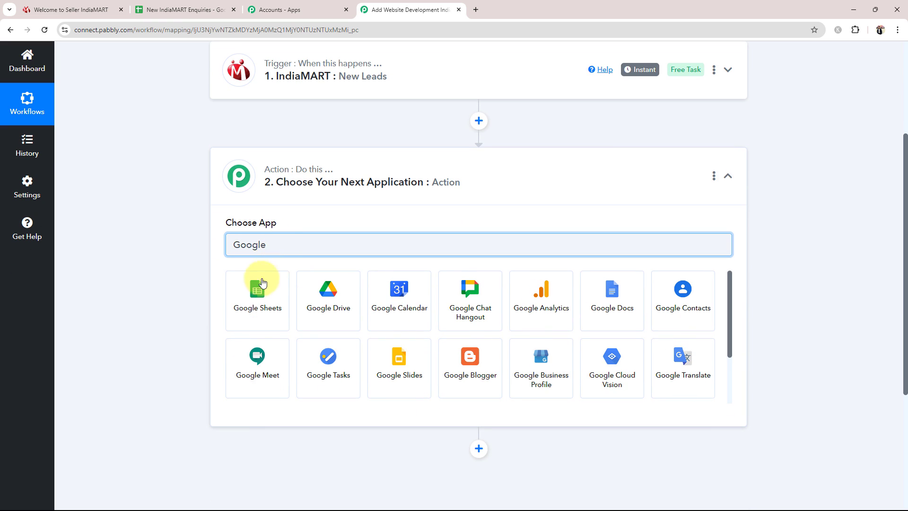
left_click(263, 282)
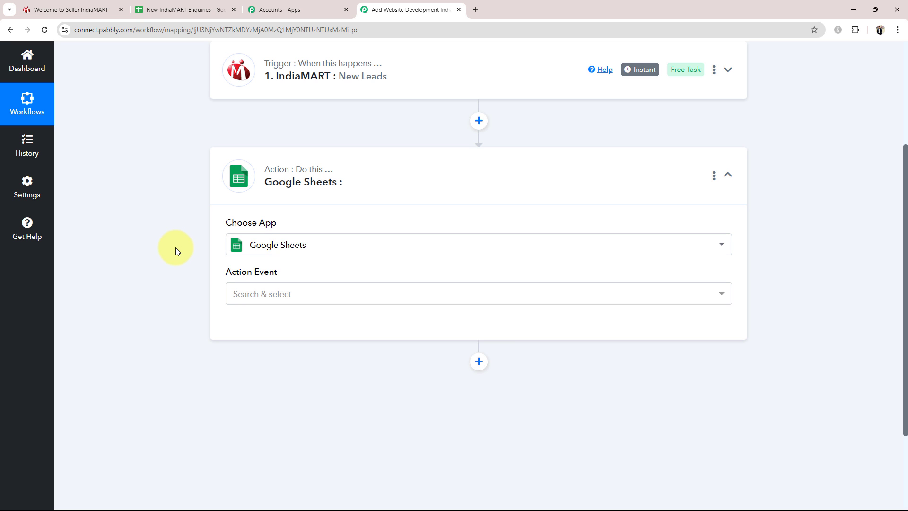
left_click(243, 293)
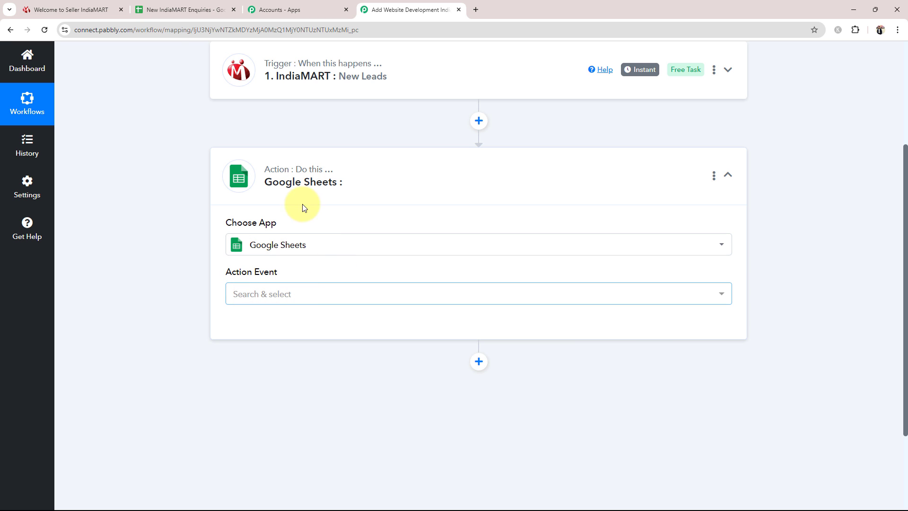
left_click(256, 296)
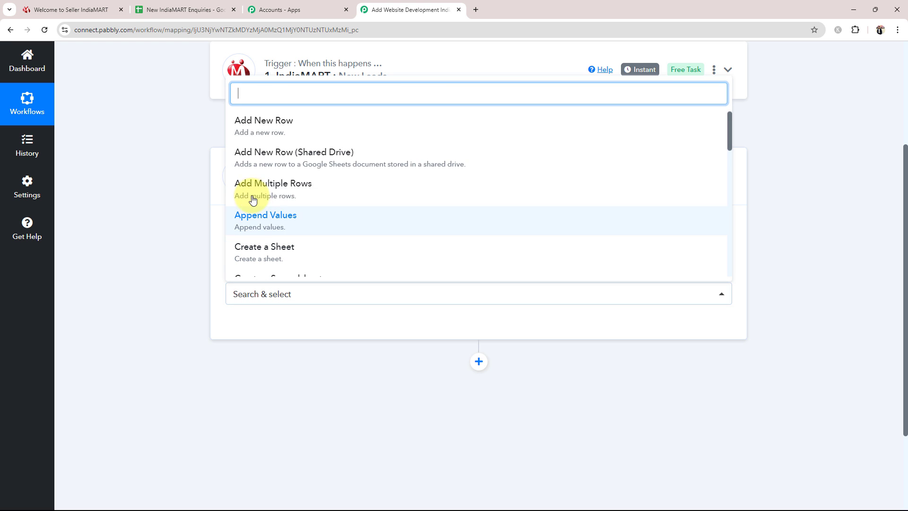
left_click(257, 134)
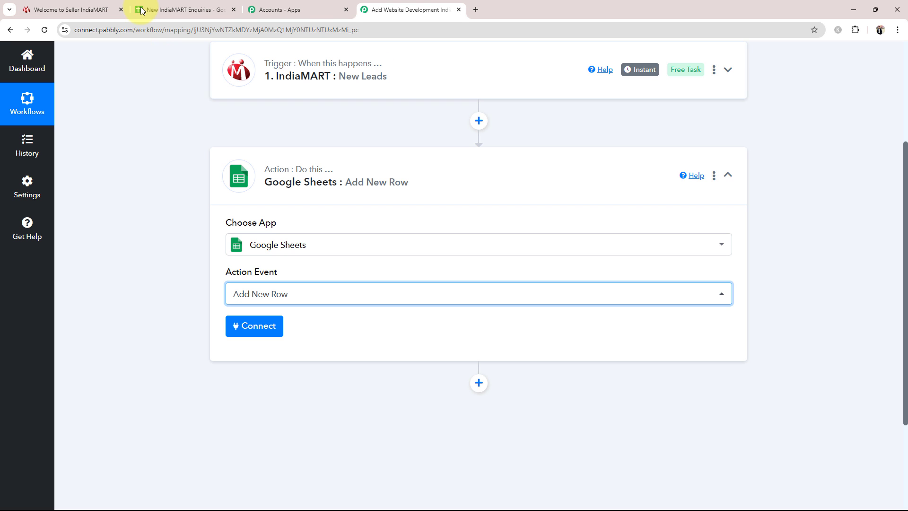
Look over the lead columns in the New IndiaMART Enquiries spreadsheet and return to the Pabbly Connect workflow
left_click(162, 4)
left_click(199, 171)
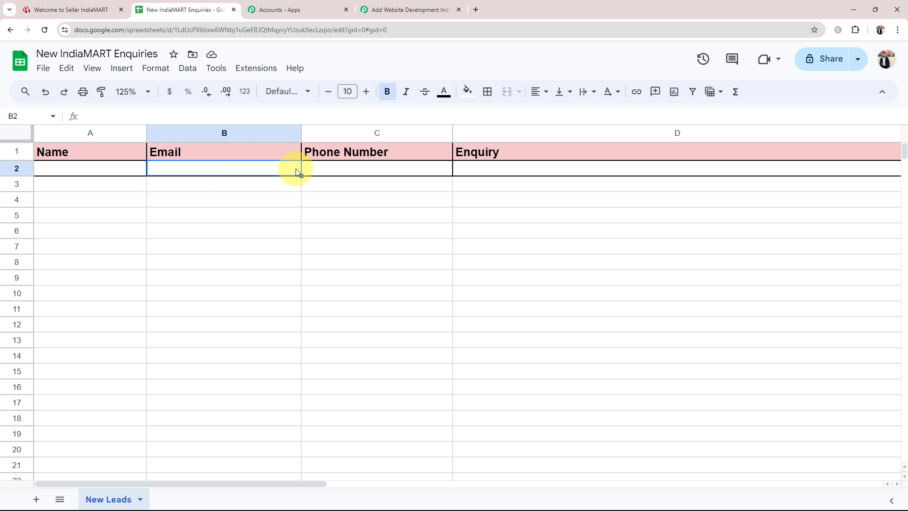
left_click(379, 170)
left_click(411, 9)
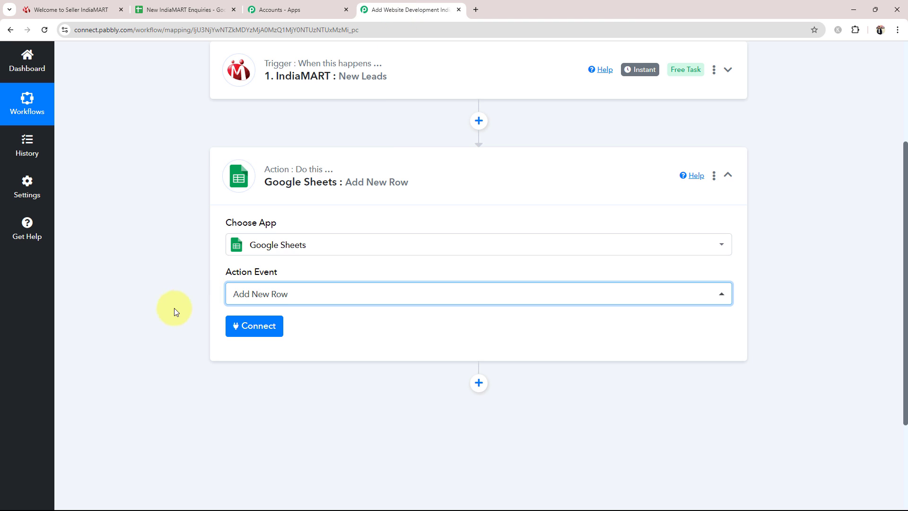
Collapse the Google Sheets action, reopen the IndiaMART trigger and review its webhook URL and setup instructions
left_click(397, 176)
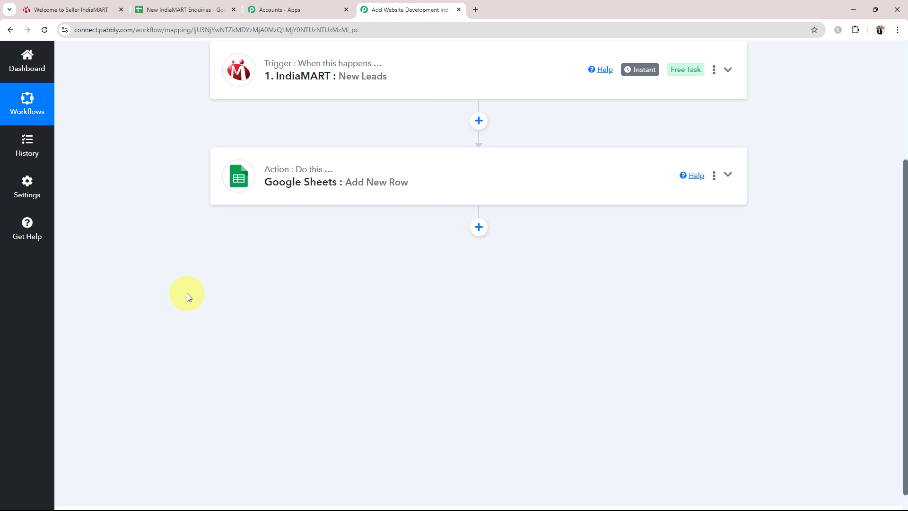
scroll(187, 293, "up", 4)
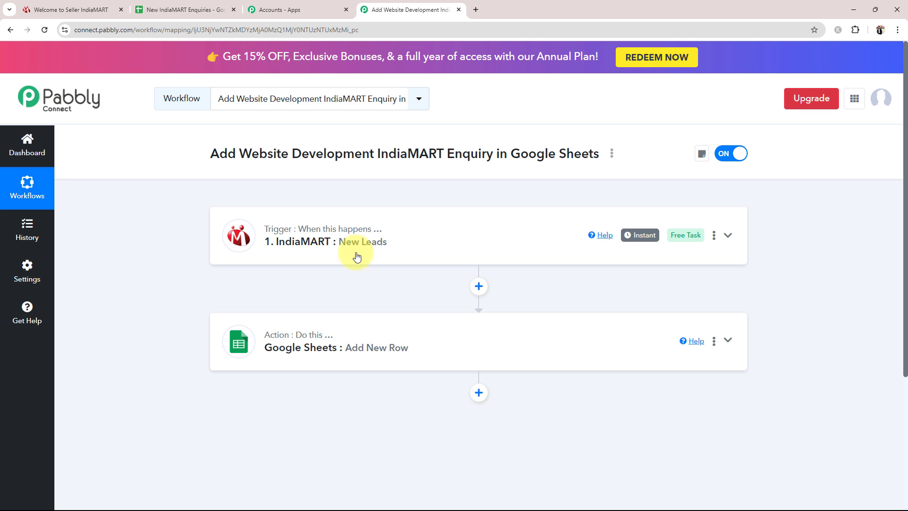
left_click(386, 242)
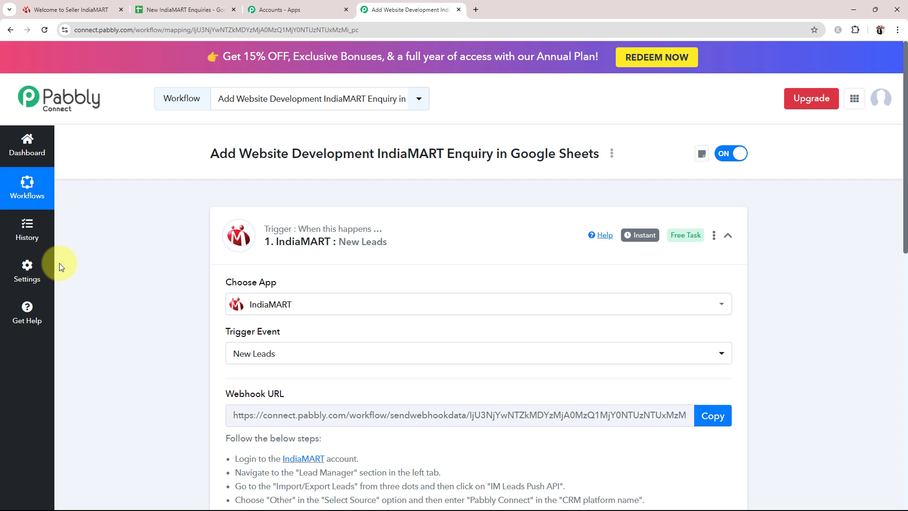
scroll(246, 372, "down", 5)
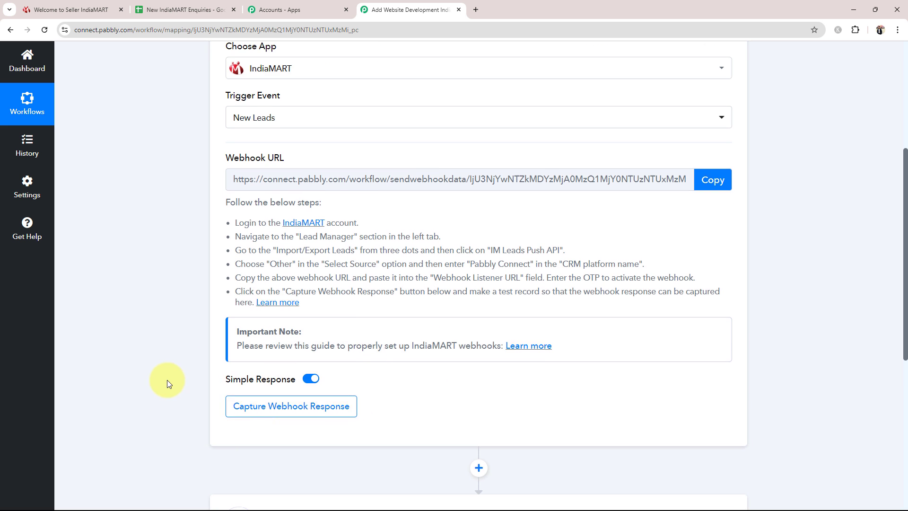
scroll(168, 379, "up", 1)
scroll(167, 379, "up", 2)
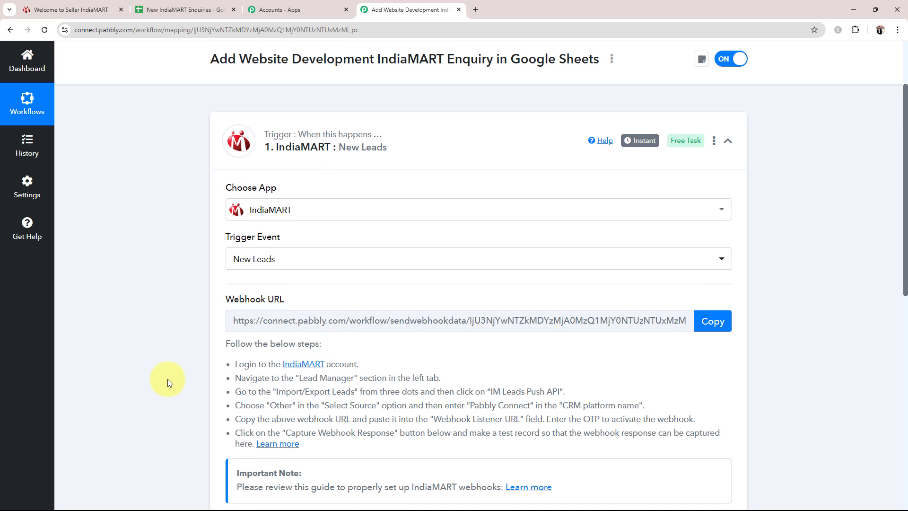
scroll(205, 230, "down", 3)
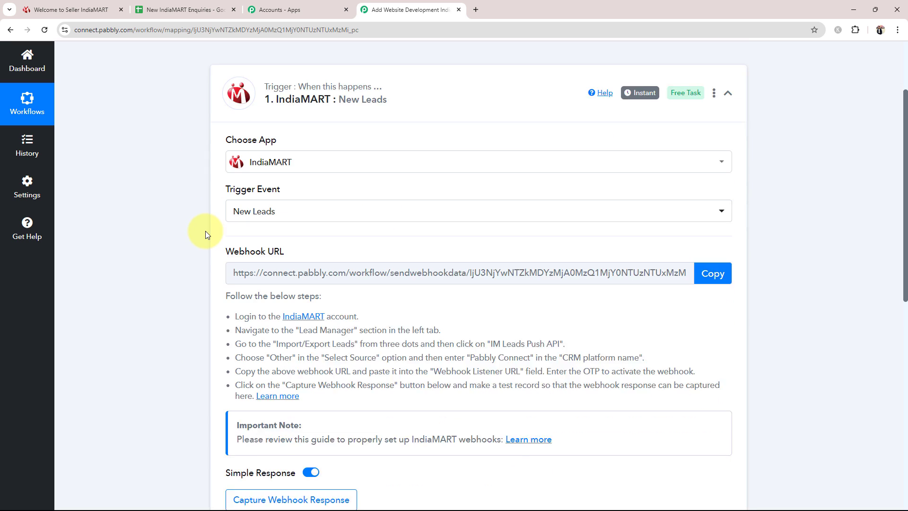
triple_click(255, 160)
left_click(190, 195)
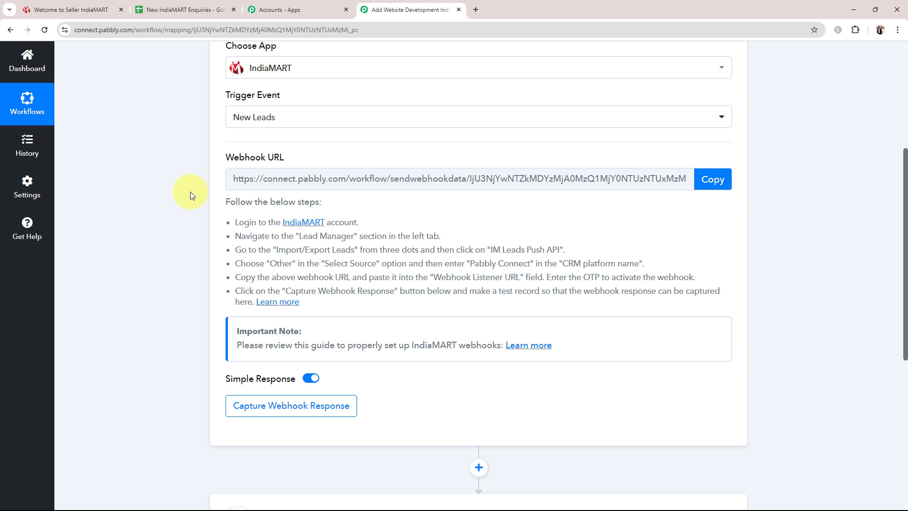
left_click(75, 6)
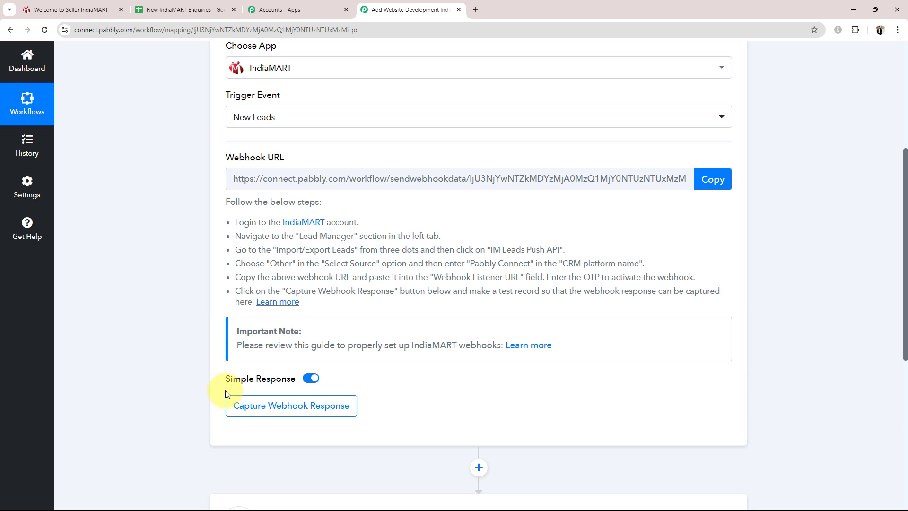
Copy the IndiaMART trigger's webhook URL, start capturing the webhook response and look over the setup instructions
left_click_drag(227, 159, 279, 166)
left_click(149, 190)
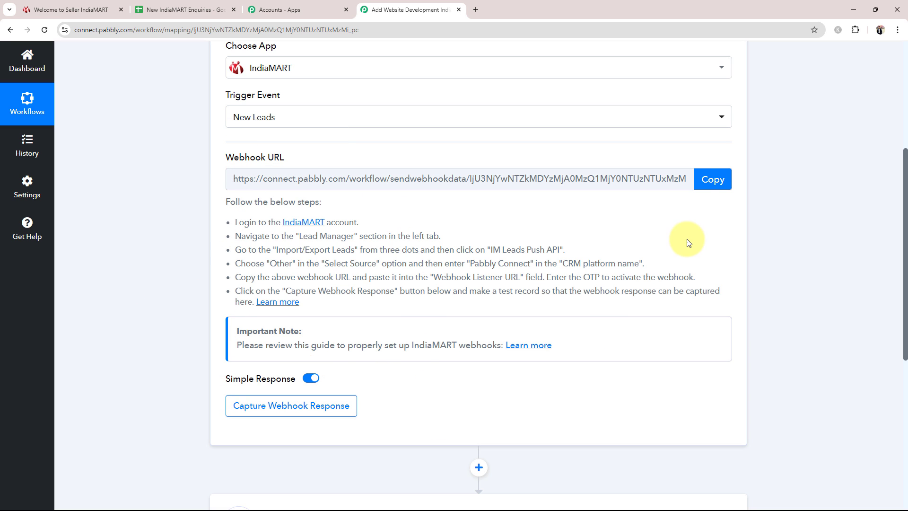
left_click(713, 180)
left_click_drag(234, 224, 227, 303)
left_click(146, 291)
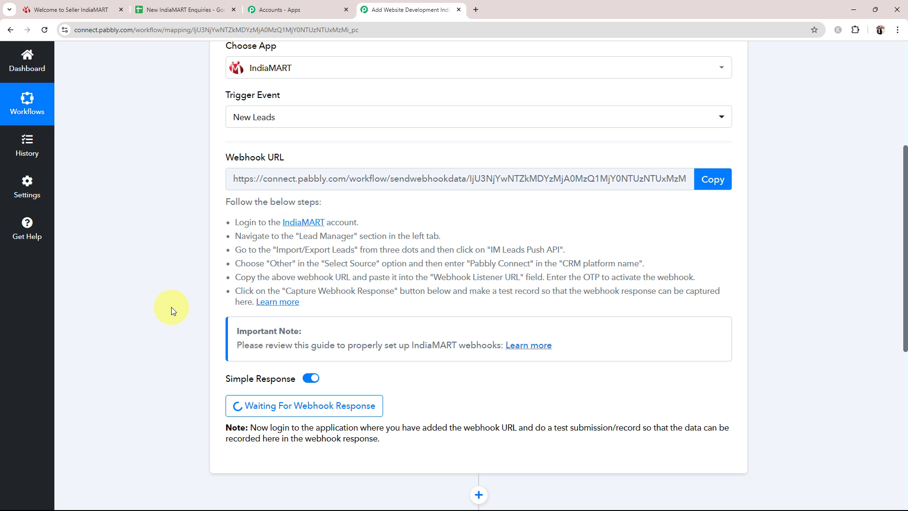
Switch to the IndiaMART seller site and open the Push API integration page from the Lead Manager's import/export options
left_click(89, 10)
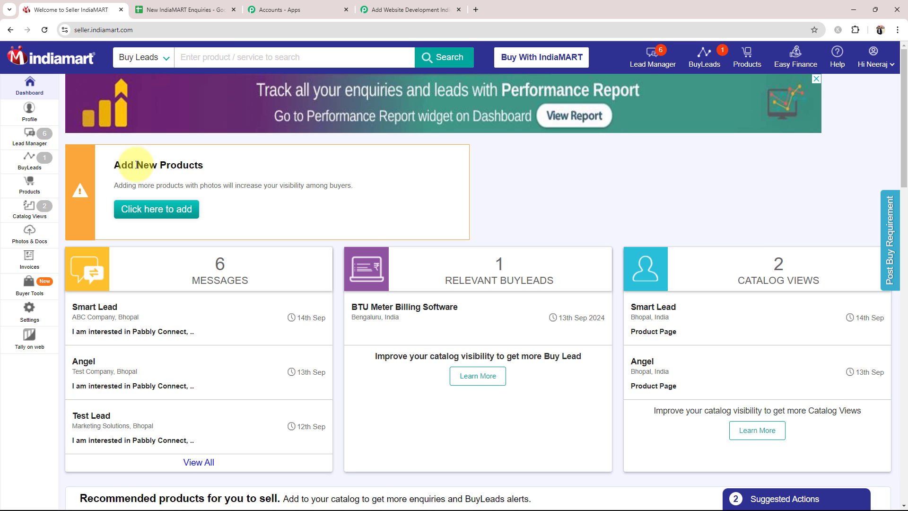
left_click(28, 132)
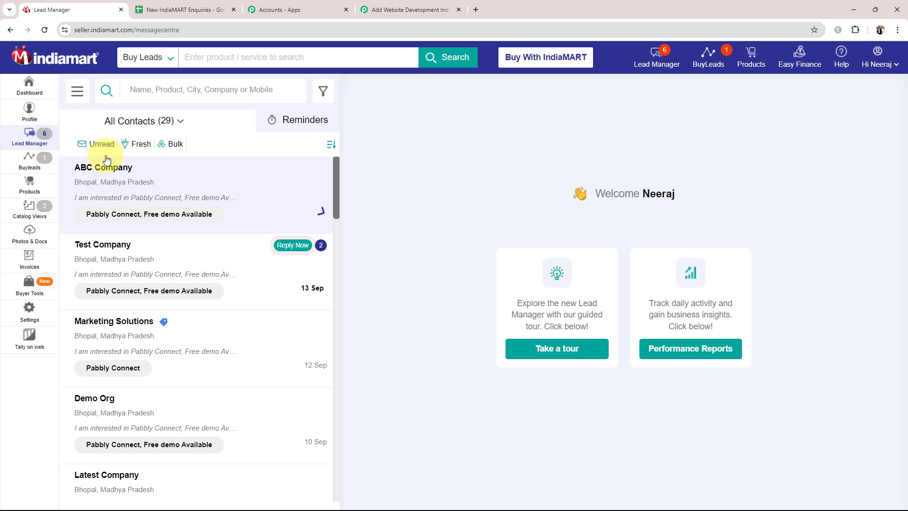
left_click(77, 93)
left_click(93, 174)
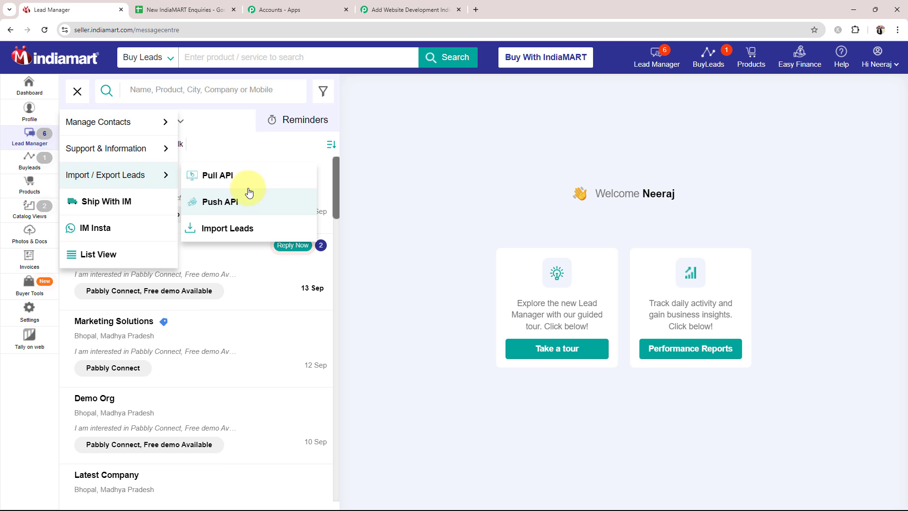
left_click(239, 203)
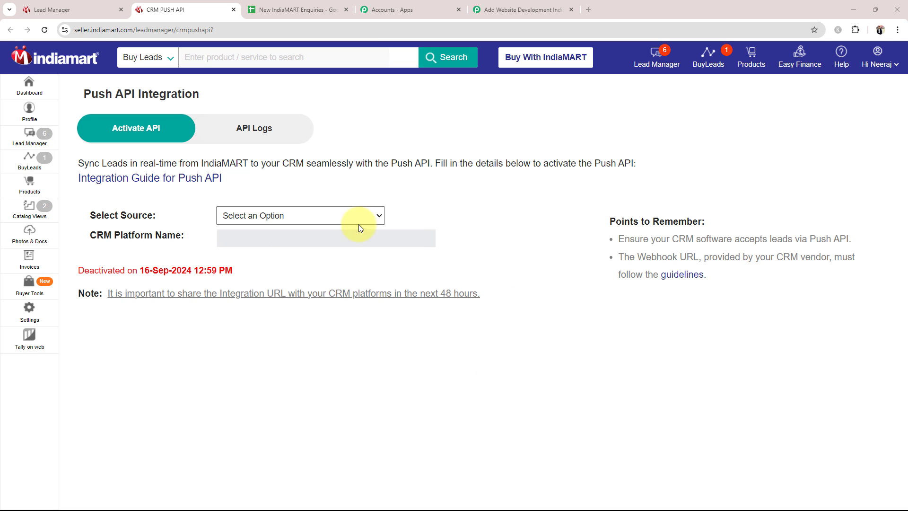
Choose Other as the Push API source and enter Pabbly Connect as the CRM platform name
left_click(242, 215)
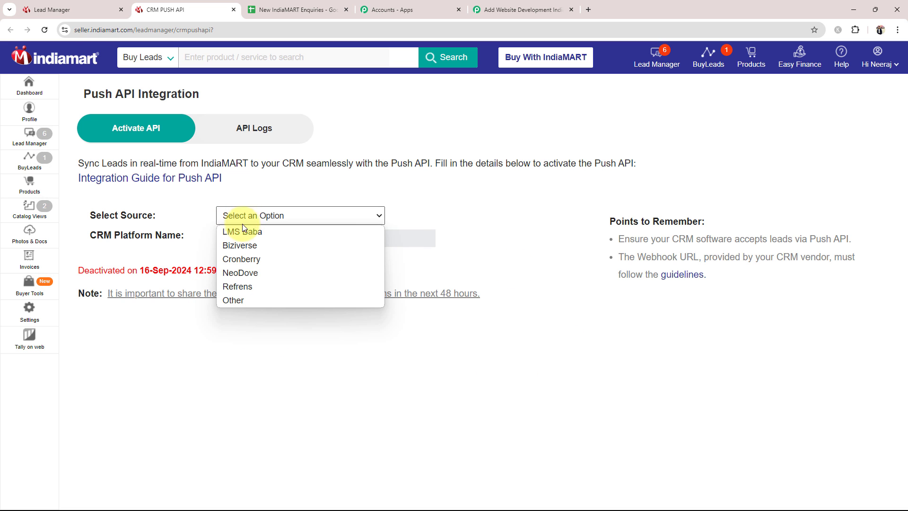
left_click(241, 300)
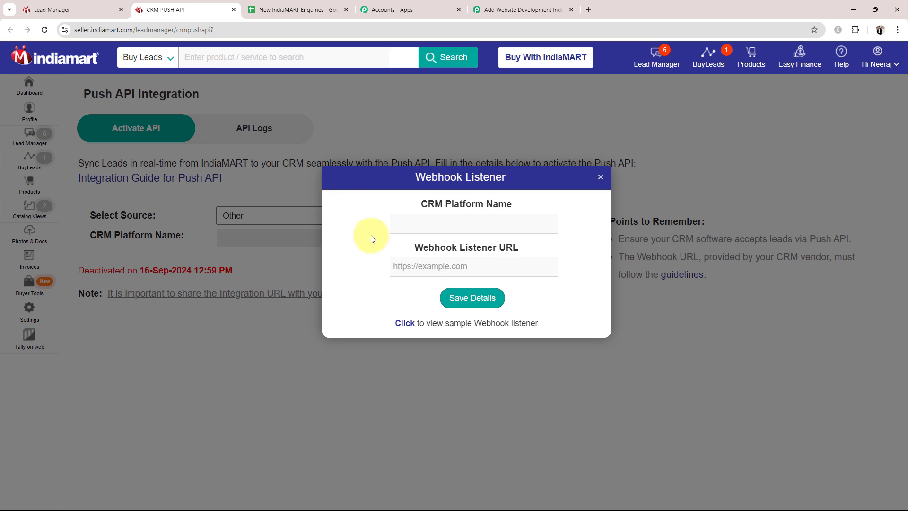
left_click(456, 225)
left_click(463, 249)
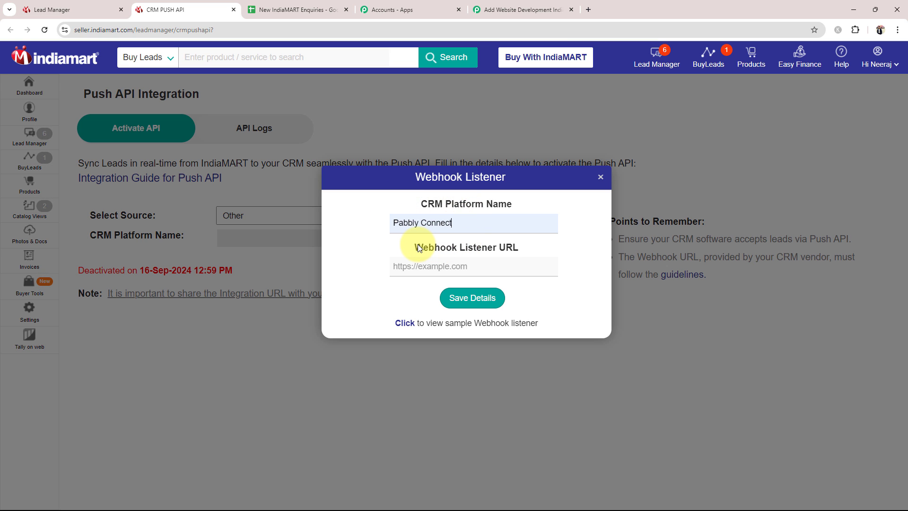
Copy the webhook URL from the Pabbly Connect workflow, paste it as IndiaMART's Webhook Listener URL and save the details
left_click_drag(418, 248, 517, 248)
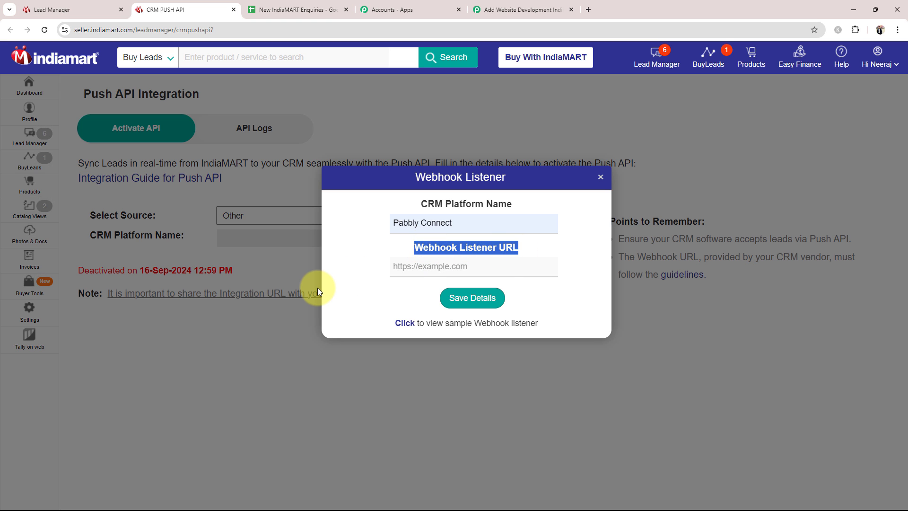
left_click(444, 269)
left_click(506, 9)
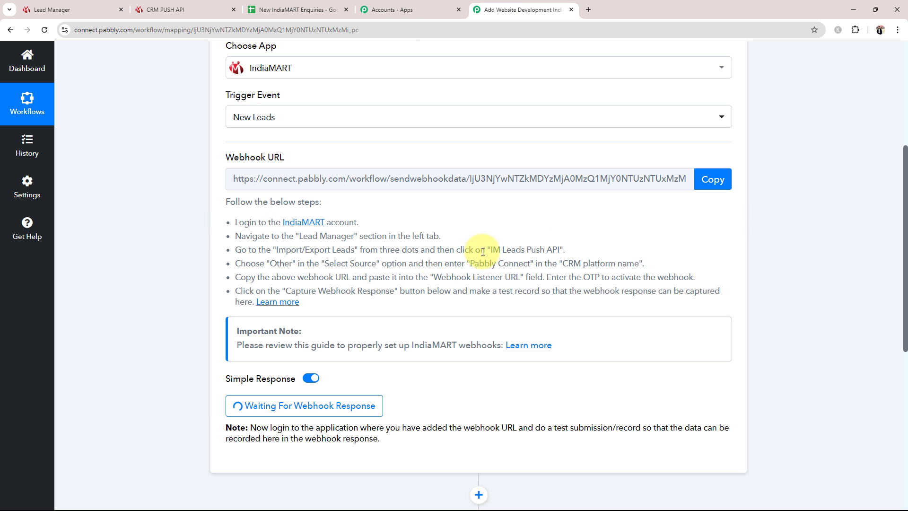
left_click(705, 178)
left_click(167, 9)
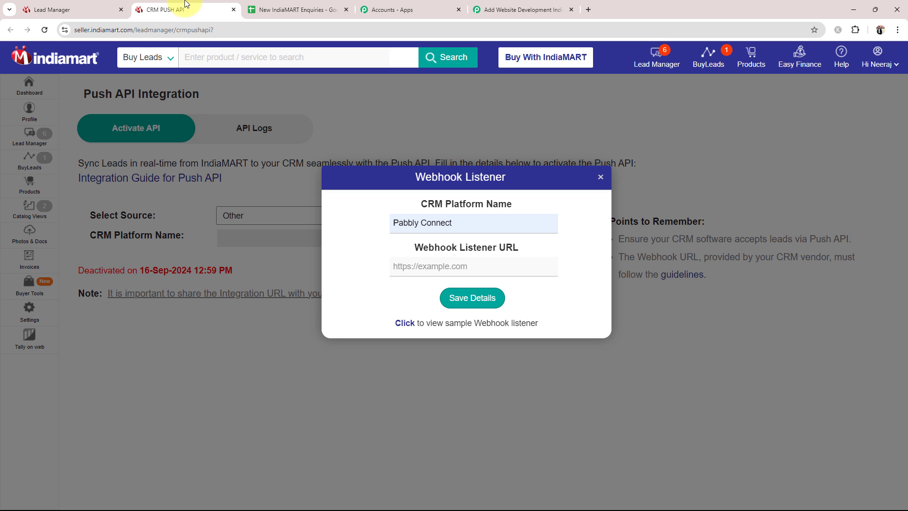
left_click(407, 260)
key("ctrl+v")
left_click(470, 296)
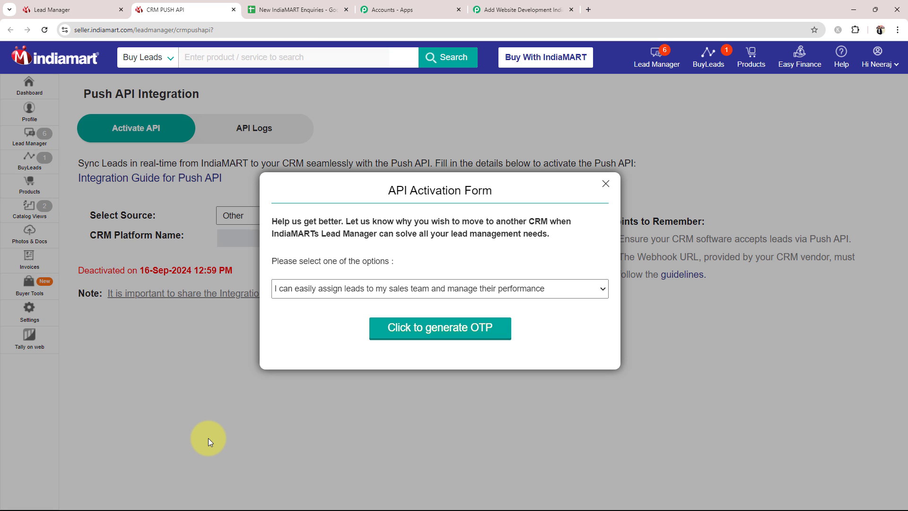
Select "I feel that I can permanently save the leads from IndiaMART and view later" as the activation reason and generate an OTP
left_click(308, 286)
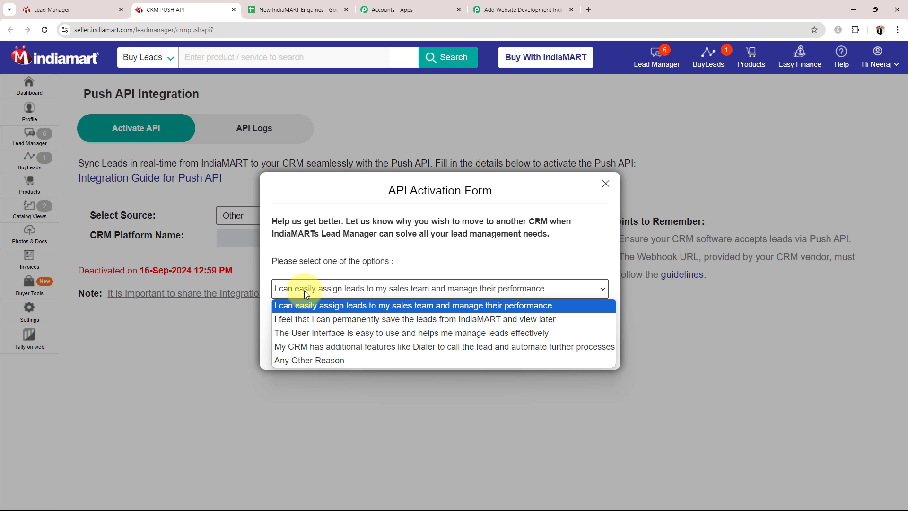
left_click(303, 320)
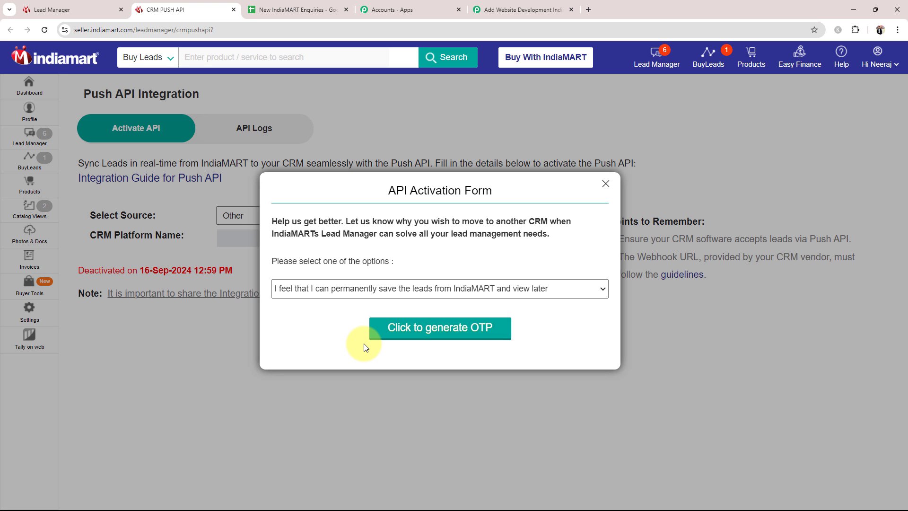
left_click(471, 328)
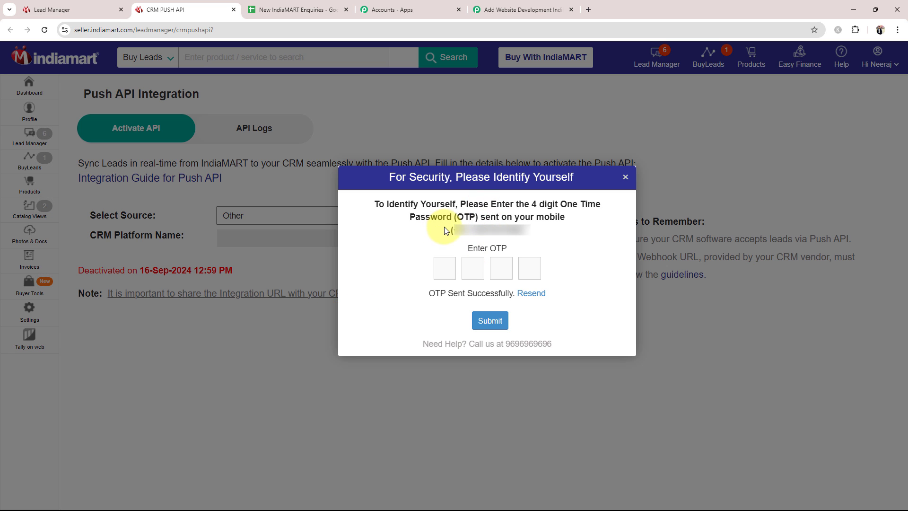
Enter the one-time password sent to the mobile number and submit it to activate the Push API
left_click_drag(445, 230, 537, 230)
left_click(388, 249)
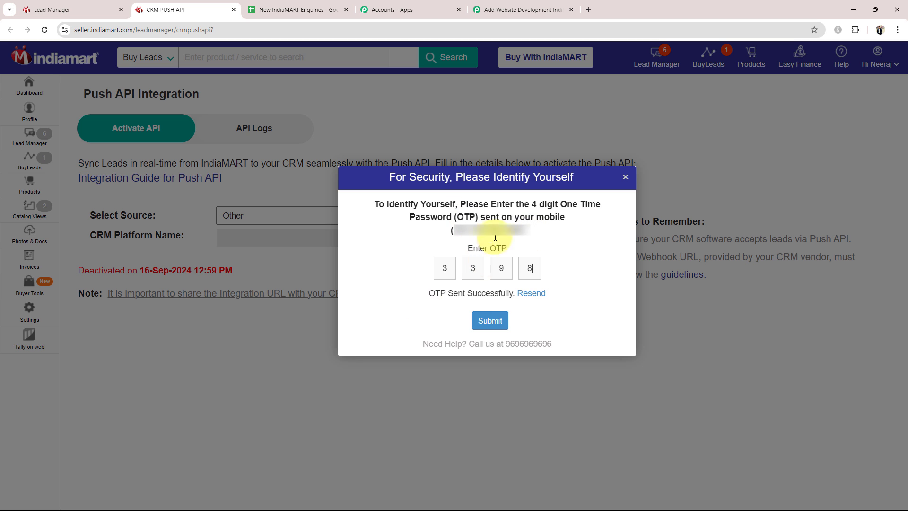
left_click(478, 321)
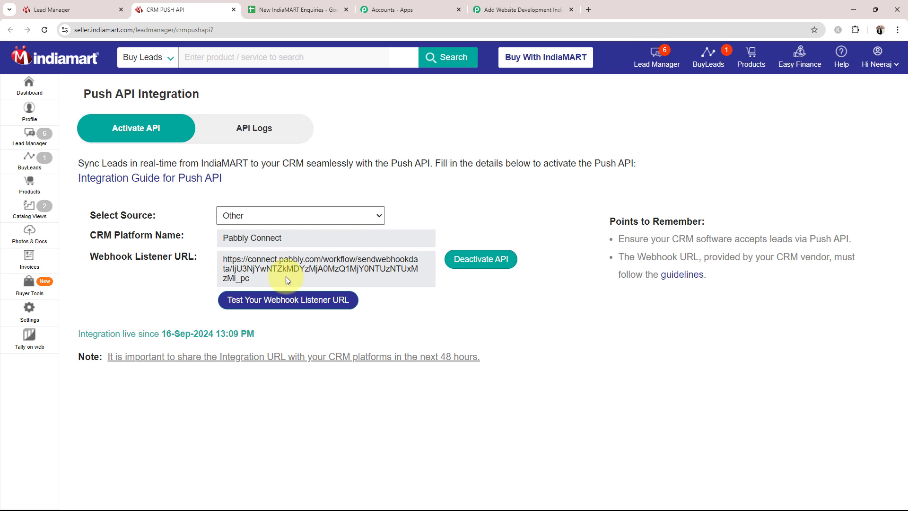
Check the saved Webhook Listener URL, return to the Pabbly Connect workflow and read the note about making a test submission
left_click_drag(228, 261, 285, 271)
left_click(418, 308)
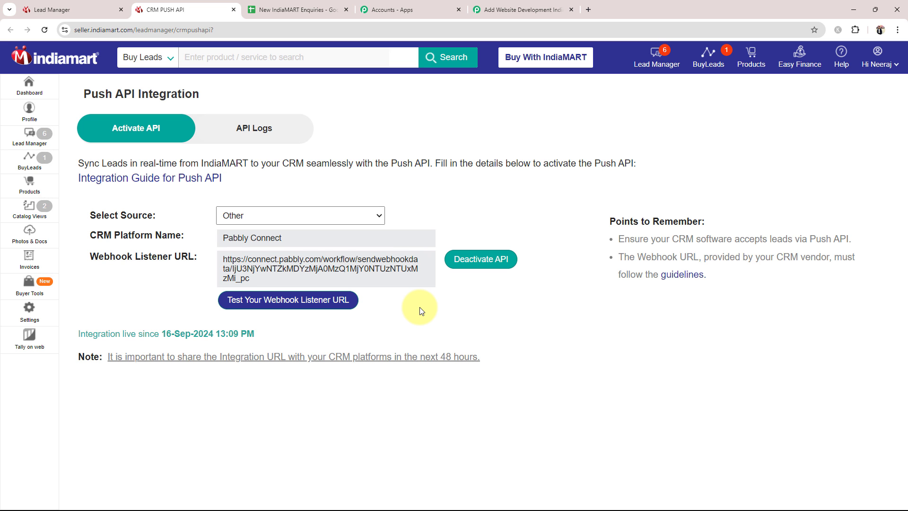
left_click(520, 10)
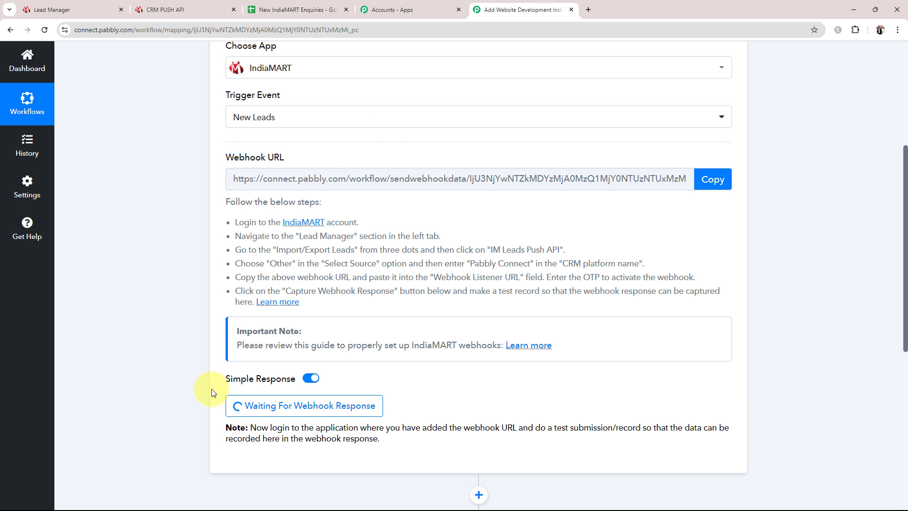
scroll(249, 267, "down", 2)
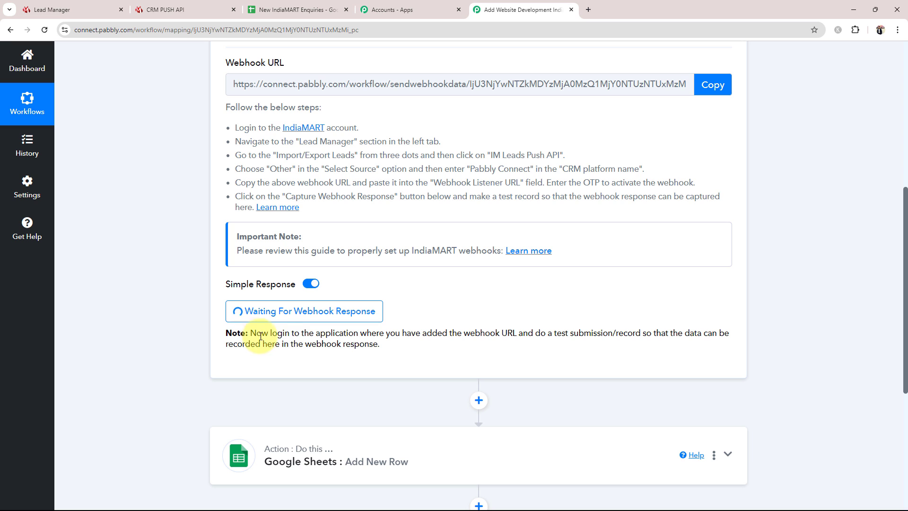
left_click_drag(273, 333, 369, 335)
left_click(377, 338)
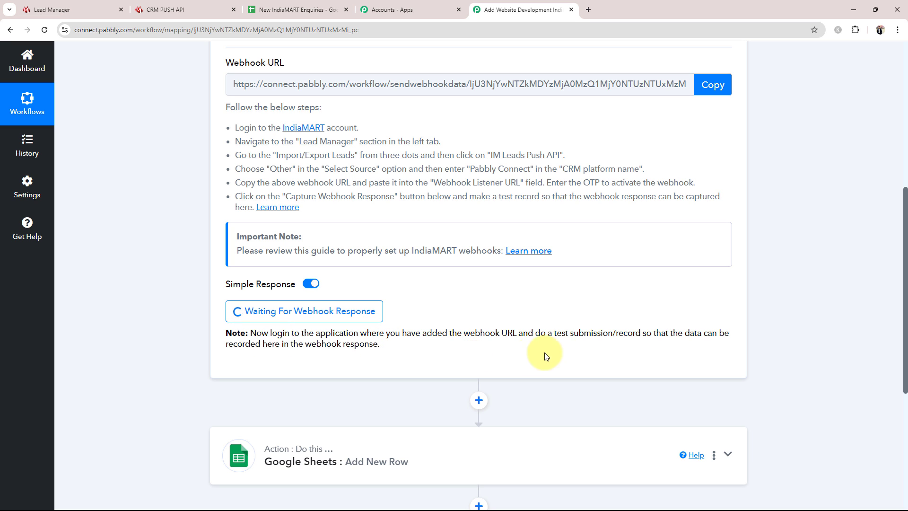
left_click_drag(552, 333, 624, 346)
left_click(564, 311)
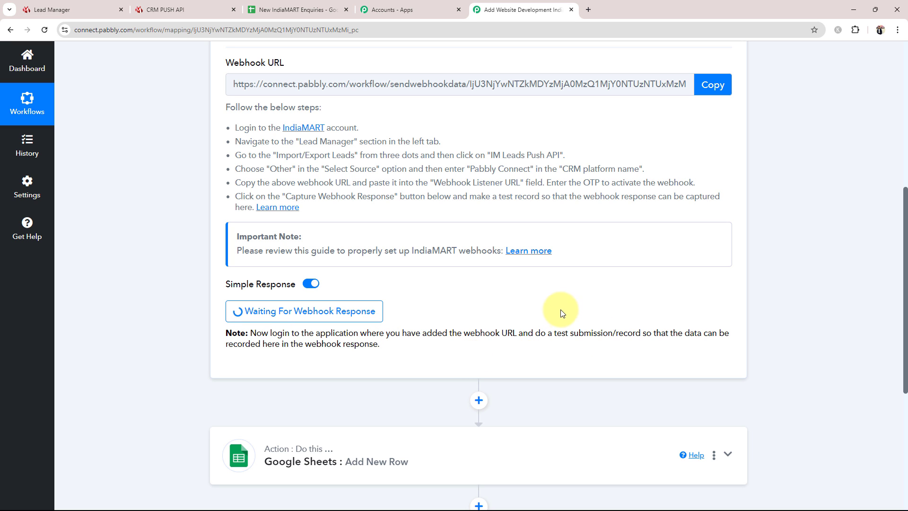
scroll(315, 383, "up", 1)
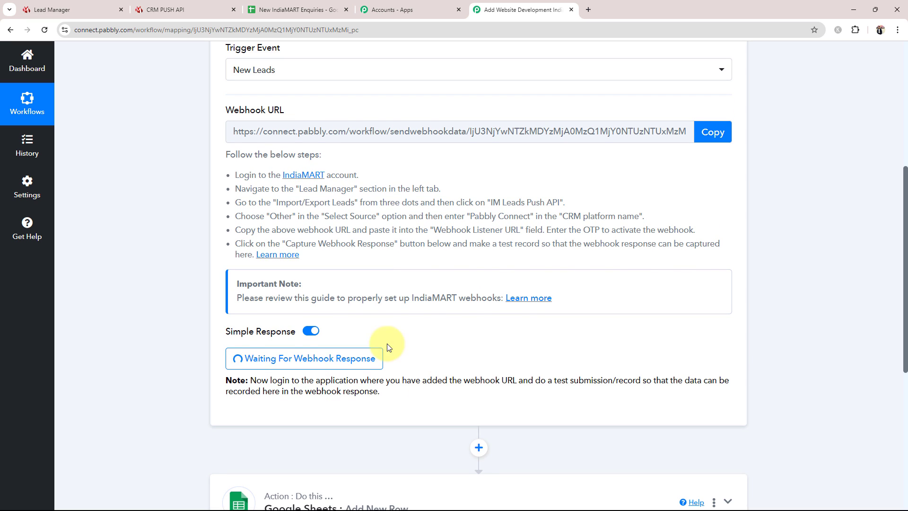
left_click_drag(389, 401, 158, 377)
left_click(157, 377)
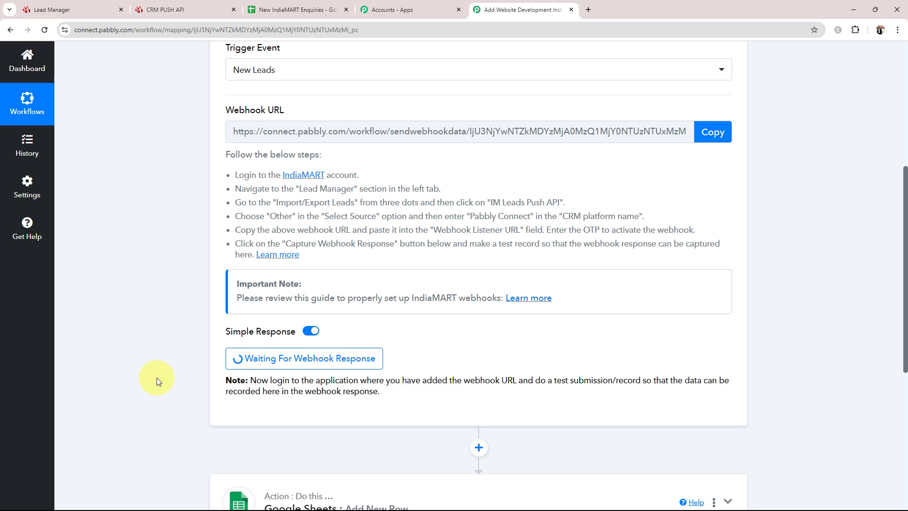
Open IndiaMART's webhook listener test, review the sample lead data and send the test request to the Pabbly Connect URL
left_click(171, 8)
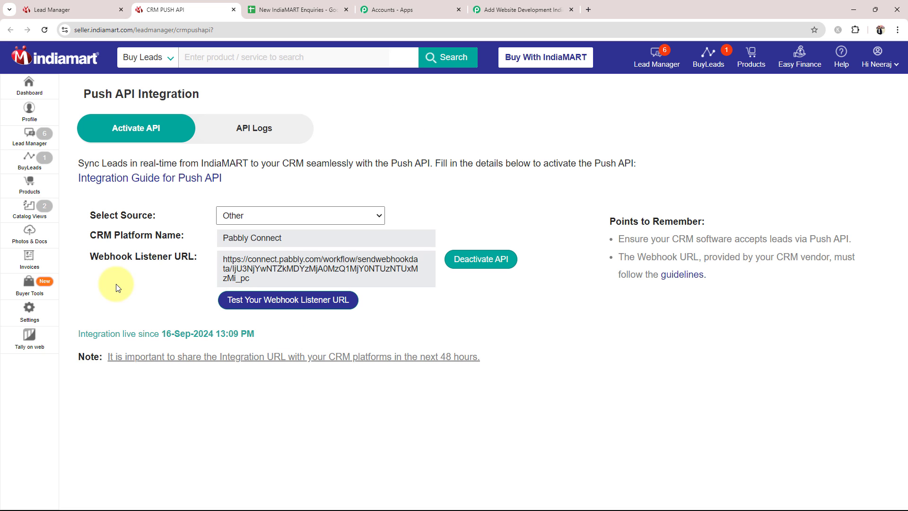
left_click(244, 303)
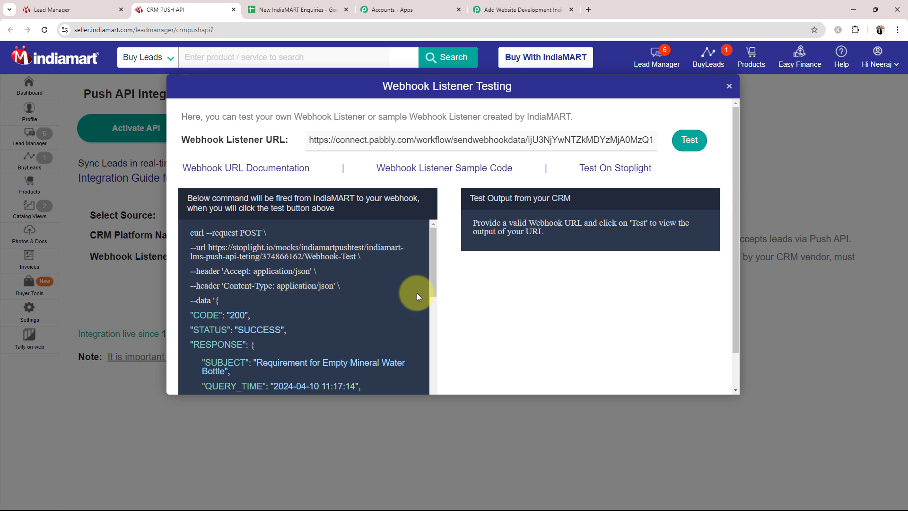
left_click_drag(433, 277, 434, 293)
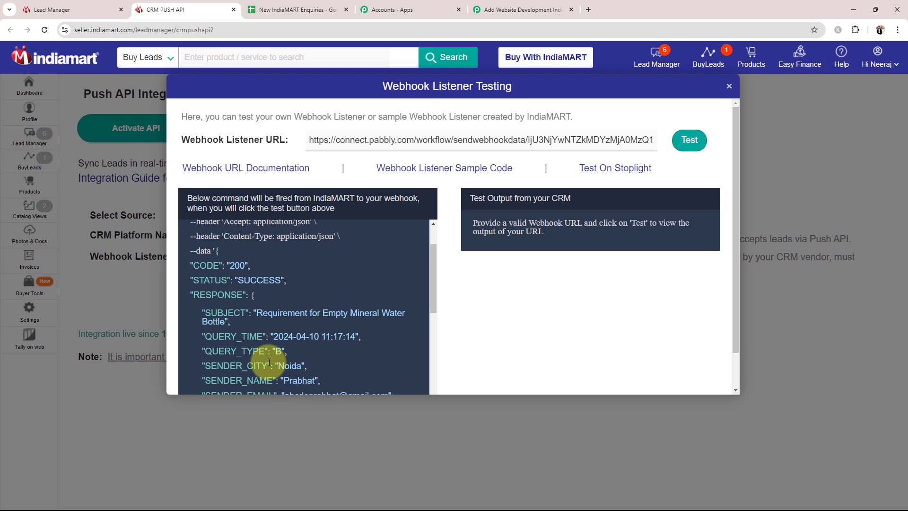
left_click_drag(275, 366, 300, 367)
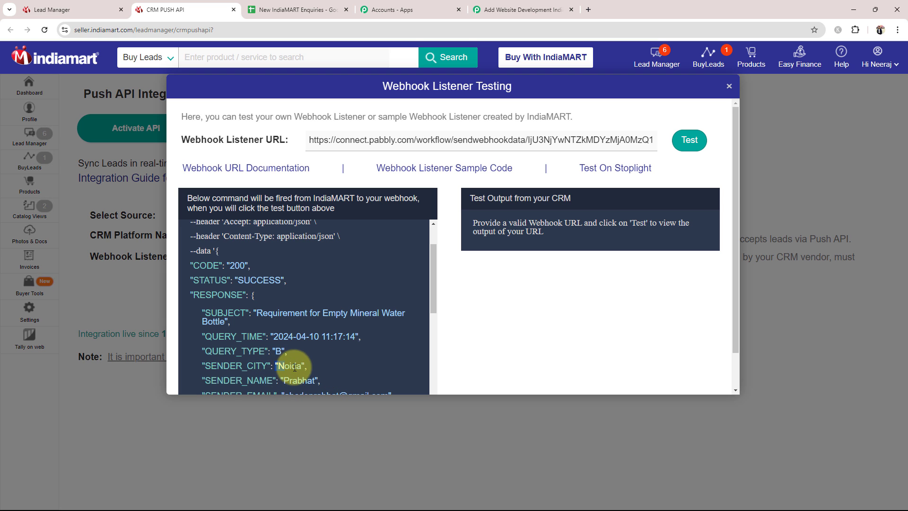
left_click_drag(259, 313, 335, 319)
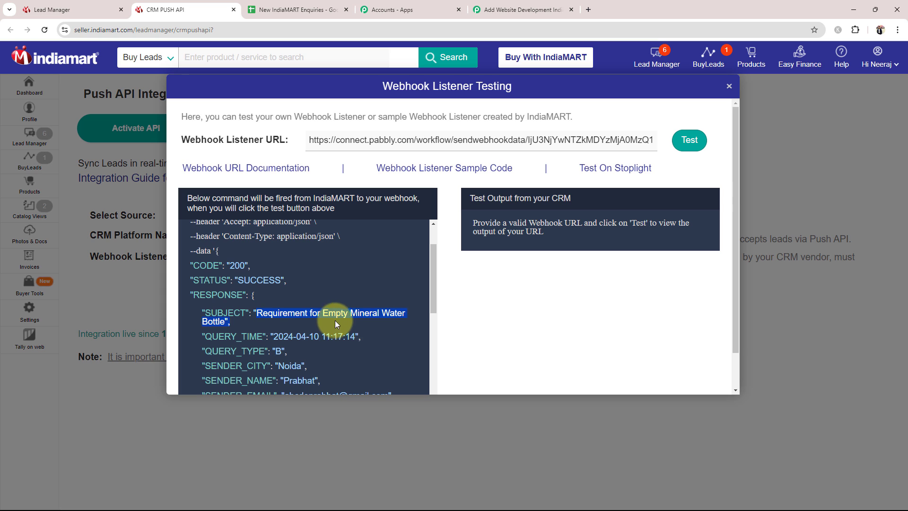
left_click(421, 292)
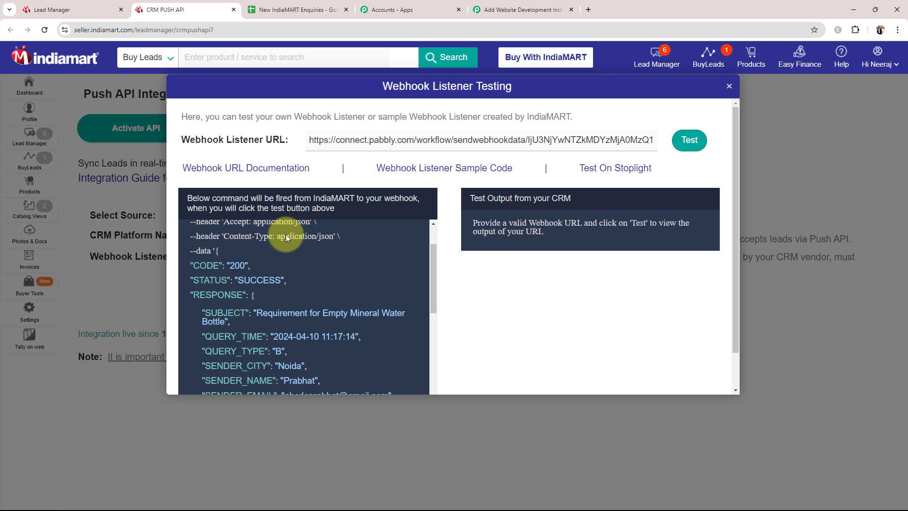
left_click(695, 139)
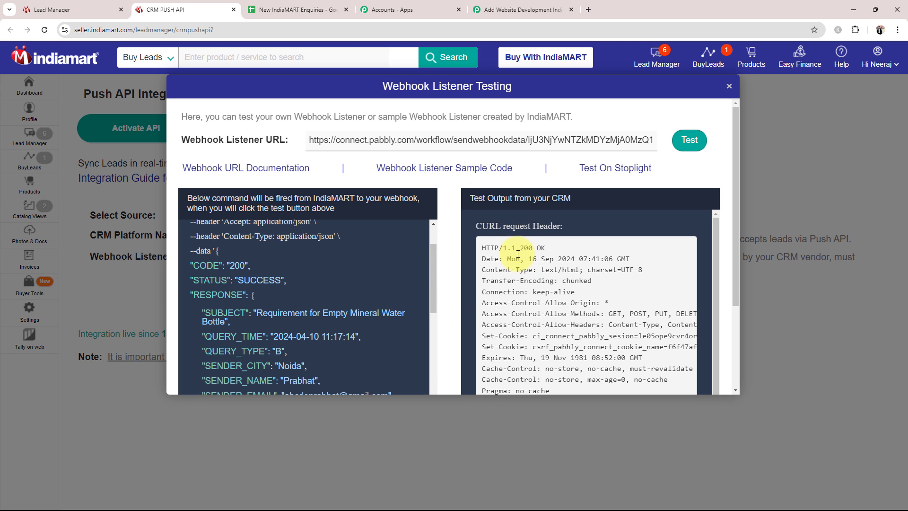
left_click_drag(309, 140, 605, 140)
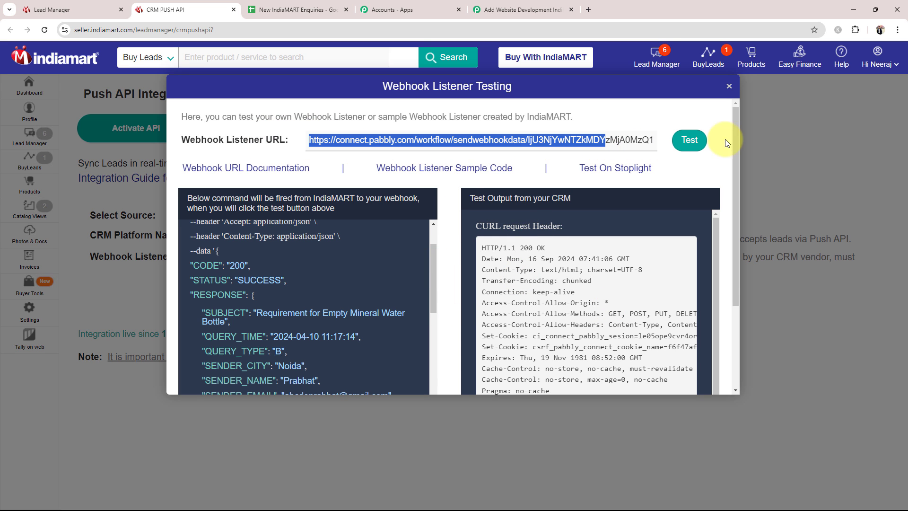
Return to the Pabbly Connect workflow and review the captured response's status, subject, sender state, pincode, phone and name
left_click(529, 9)
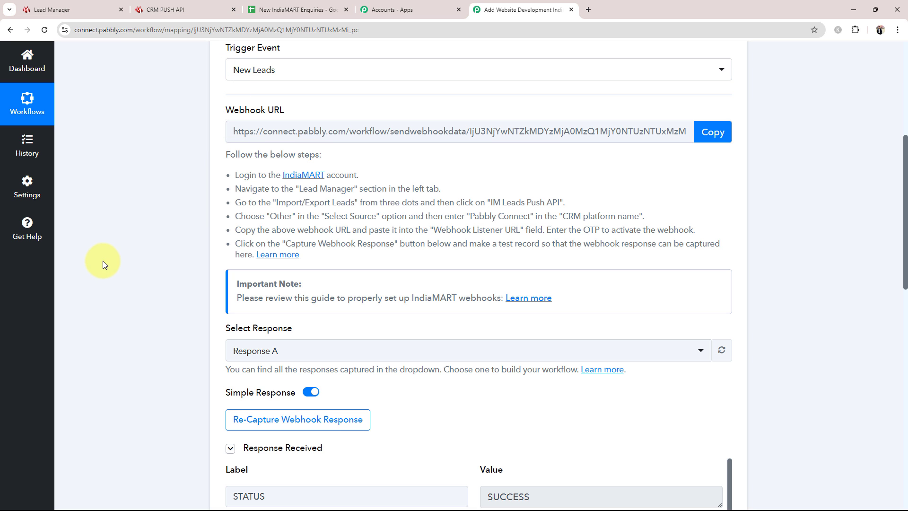
scroll(116, 263, "down", 8)
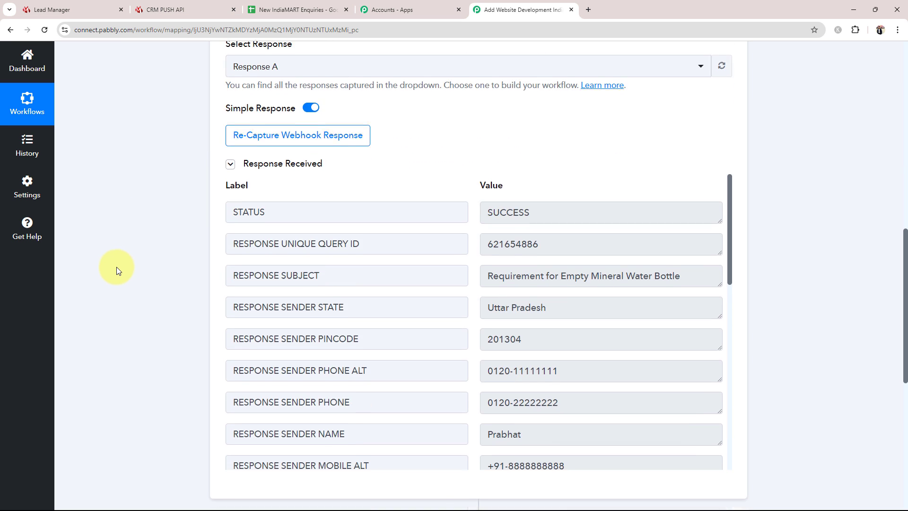
scroll(118, 270, "up", 2)
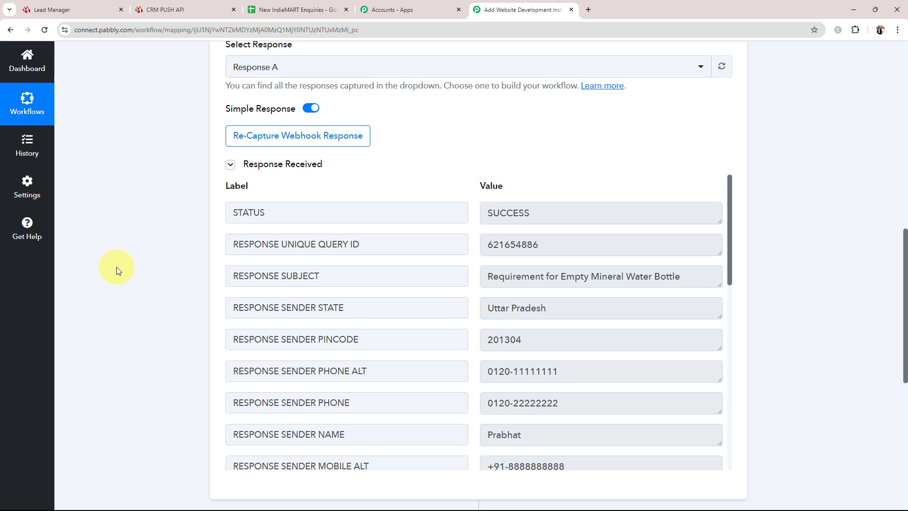
double_click(572, 217)
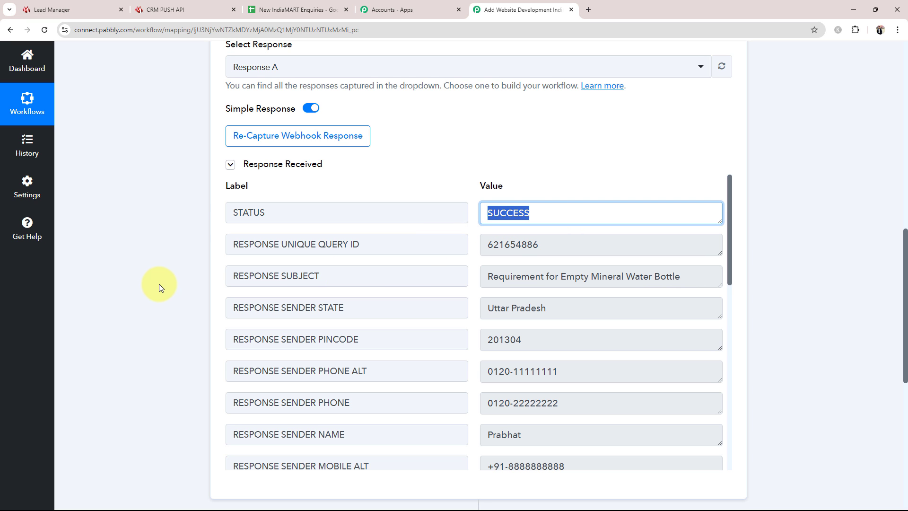
scroll(156, 285, "down", 2)
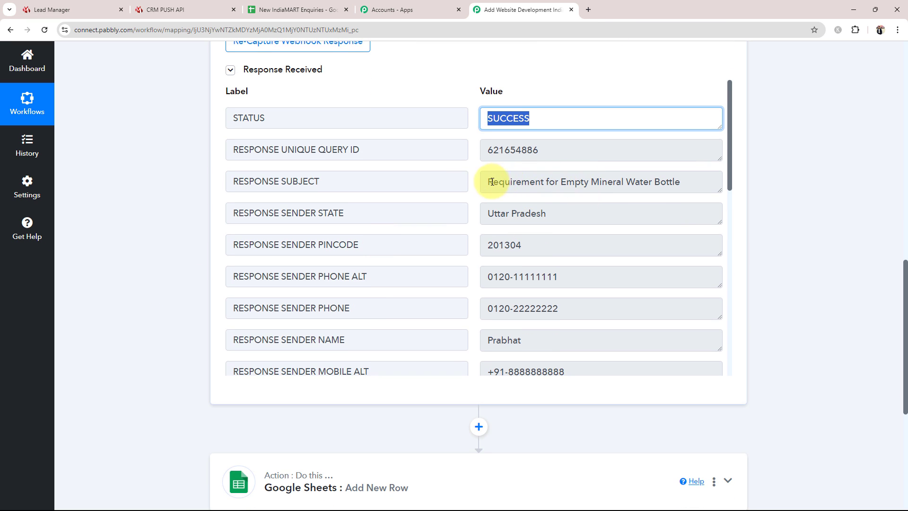
left_click_drag(492, 182, 610, 209)
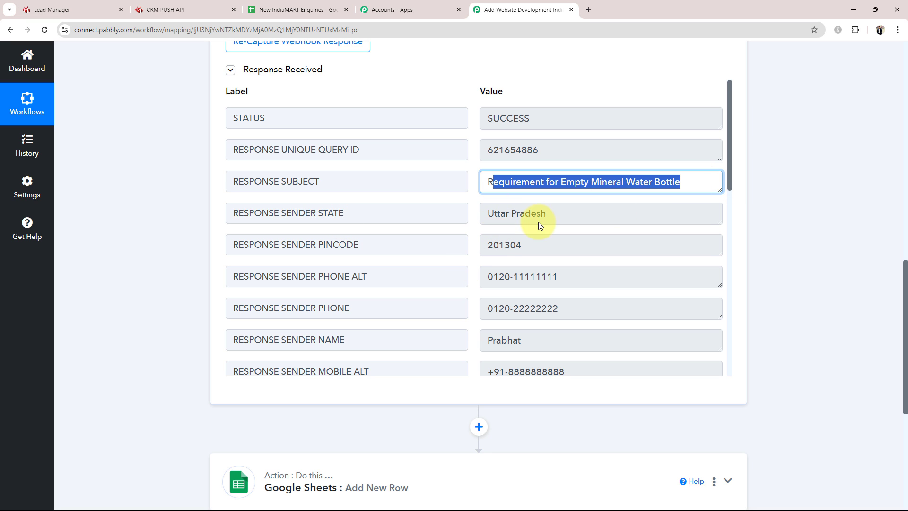
left_click_drag(544, 215, 386, 210)
left_click_drag(595, 252, 438, 243)
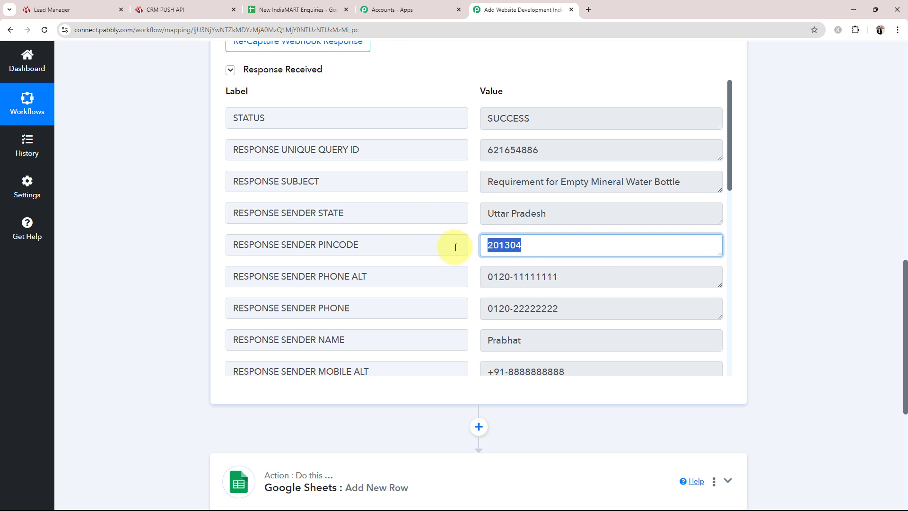
left_click_drag(560, 303, 450, 298)
left_click_drag(560, 336, 432, 337)
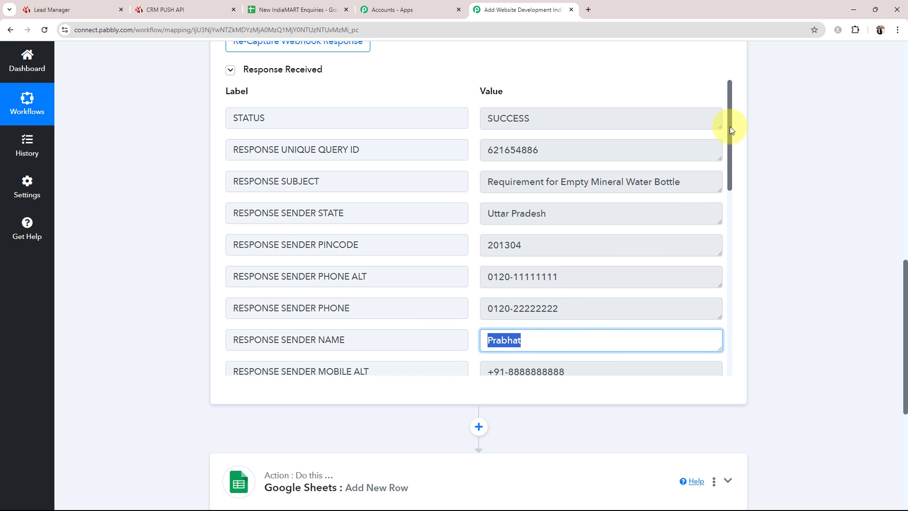
Review the query product name, query message and sender address further down the captured response
left_click_drag(732, 128, 743, 339)
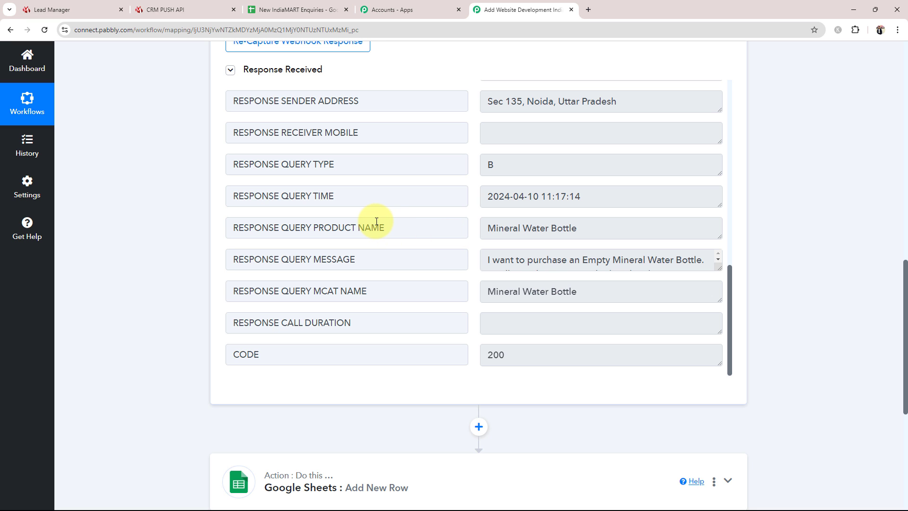
left_click_drag(600, 228, 511, 279)
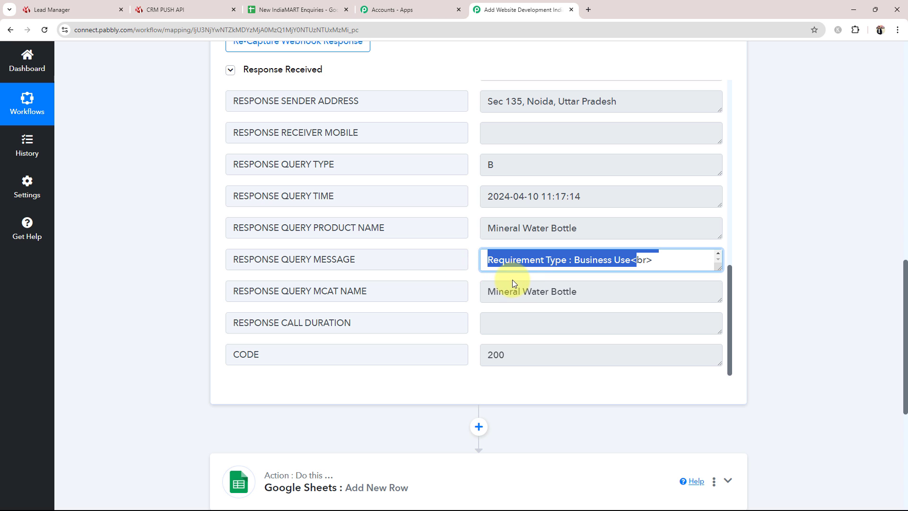
left_click_drag(618, 102, 486, 101)
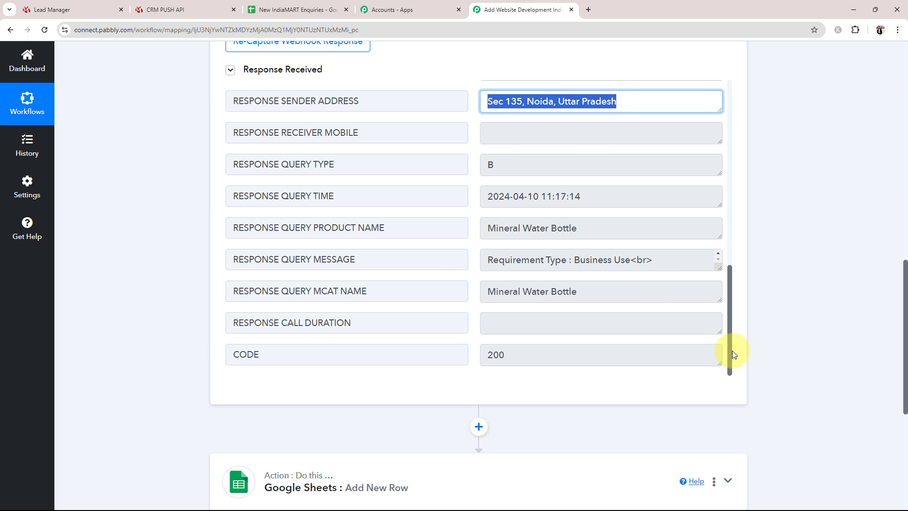
left_click_drag(731, 350, 736, 115)
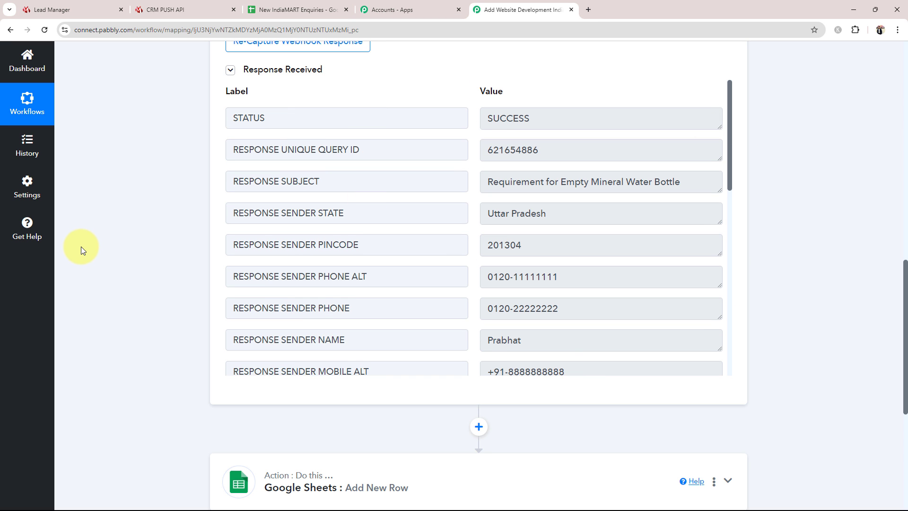
Collapse the IndiaMART trigger and connect the Google Sheets Add New Row action using the existing connection Google Sheets #162
scroll(80, 248, "up", 7)
scroll(81, 247, "up", 5)
left_click(405, 223)
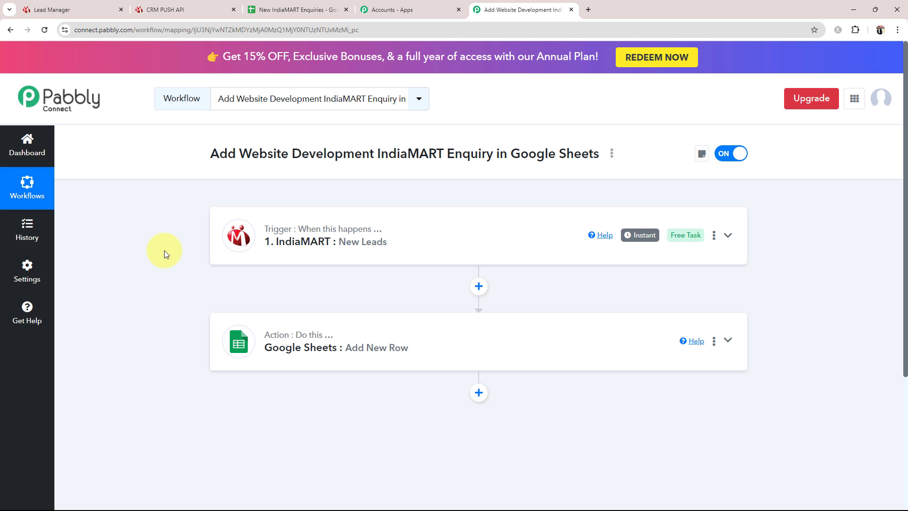
scroll(164, 251, "down", 2)
left_click(310, 253)
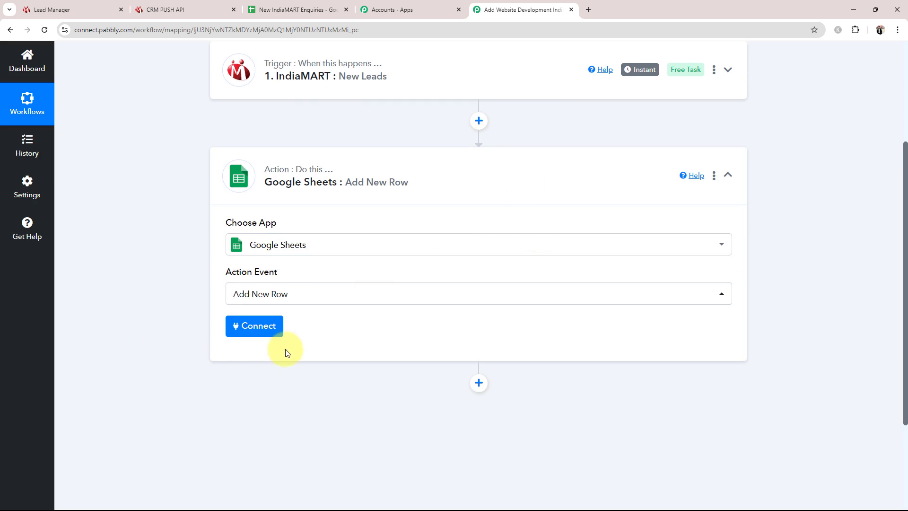
left_click(244, 326)
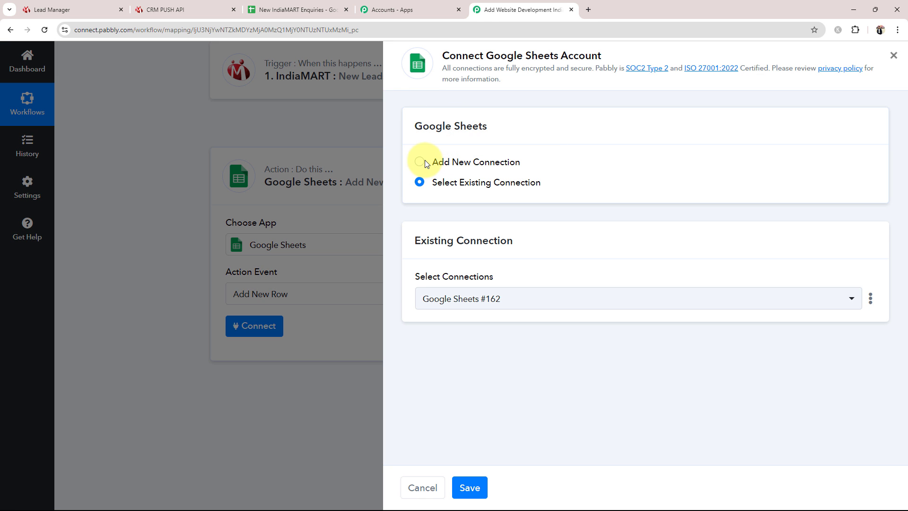
left_click(419, 162)
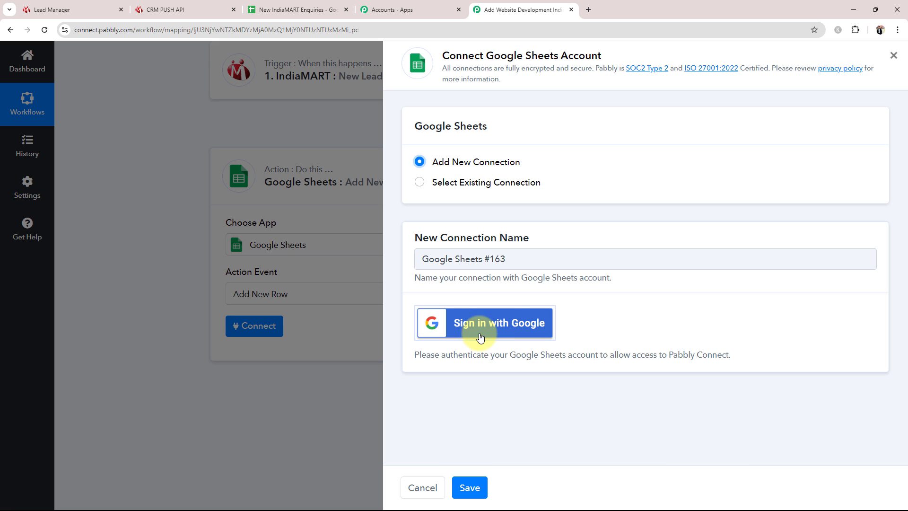
left_click(421, 182)
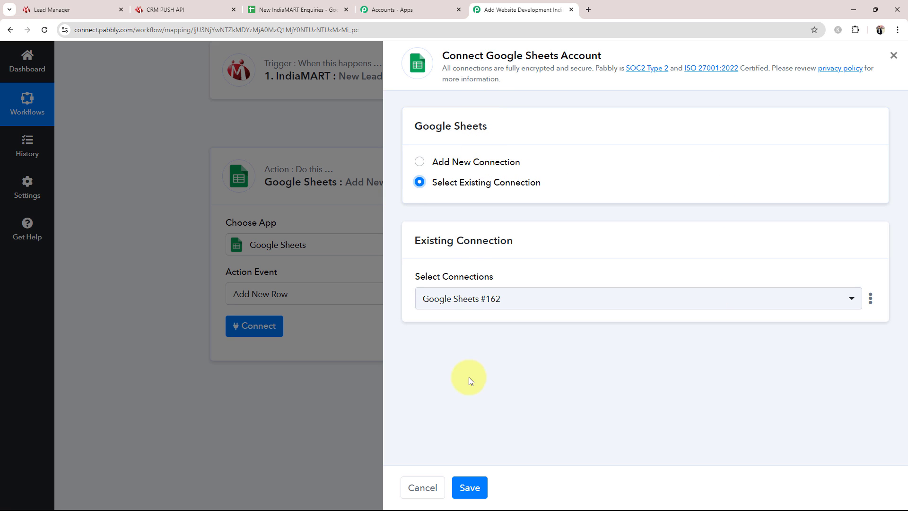
left_click(470, 488)
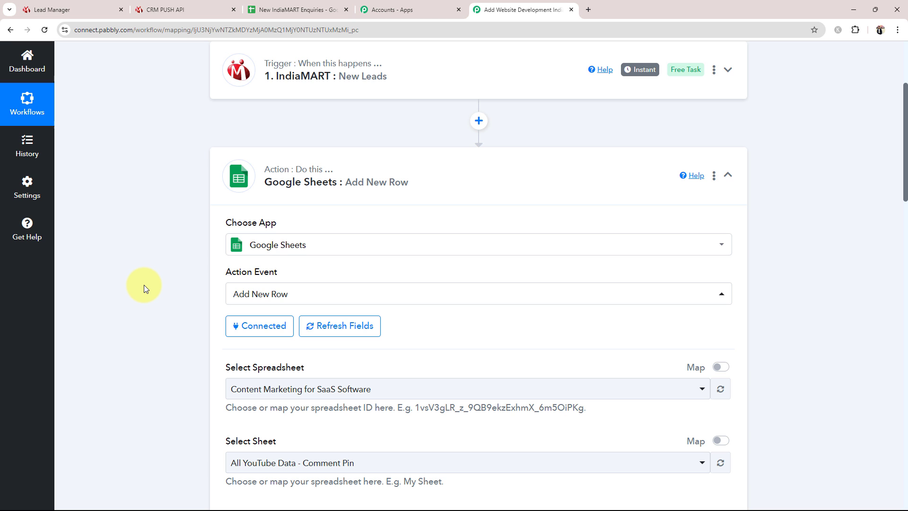
Check the spreadsheet's title in Google Sheets, return to the Pabbly Connect workflow and select New IndiaMART Enquiries as the spreadsheet
scroll(144, 285, "down", 6)
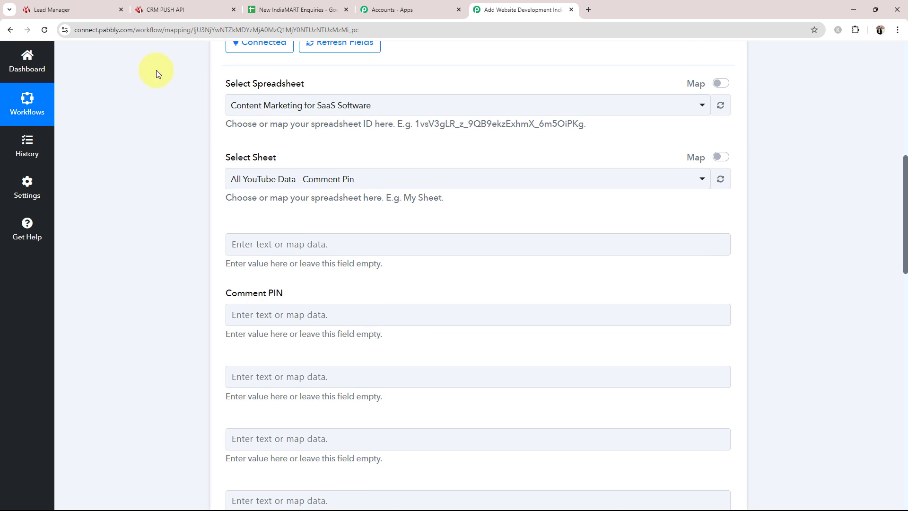
left_click_drag(224, 84, 310, 83)
left_click(187, 118)
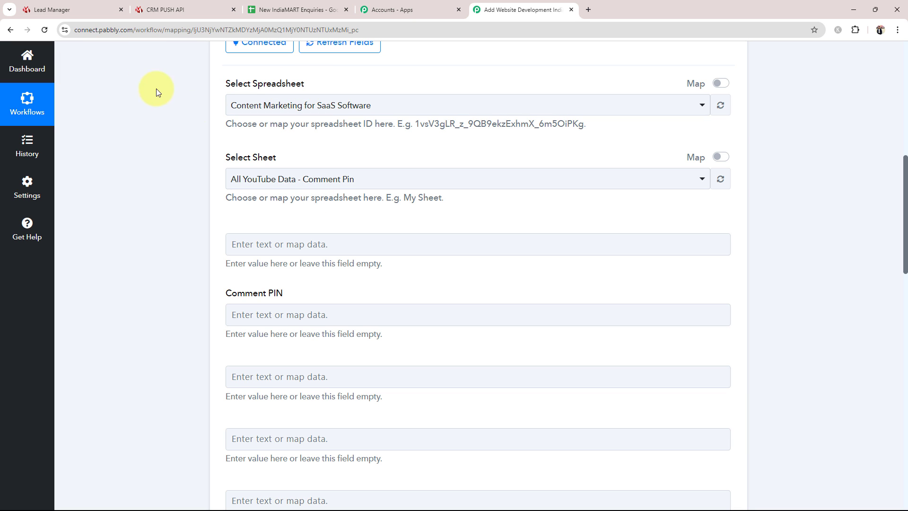
left_click(332, 9)
left_click(241, 250)
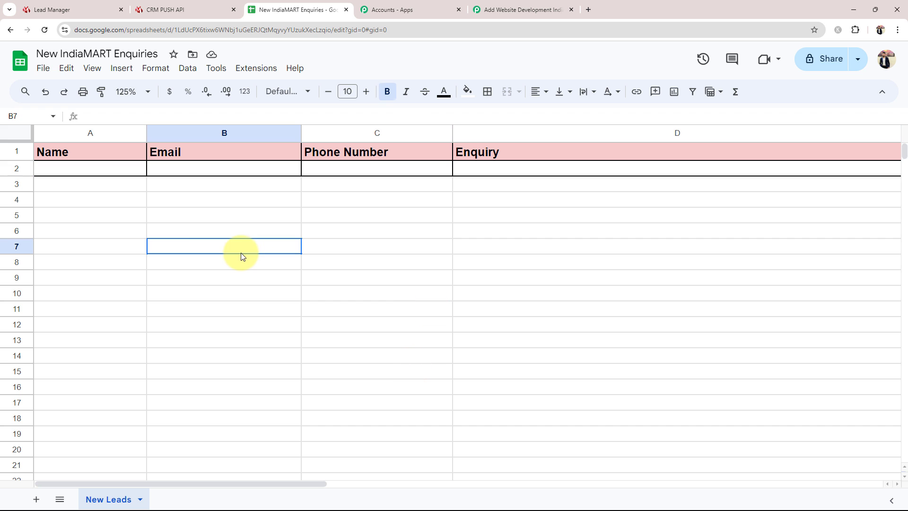
left_click_drag(40, 53, 125, 146)
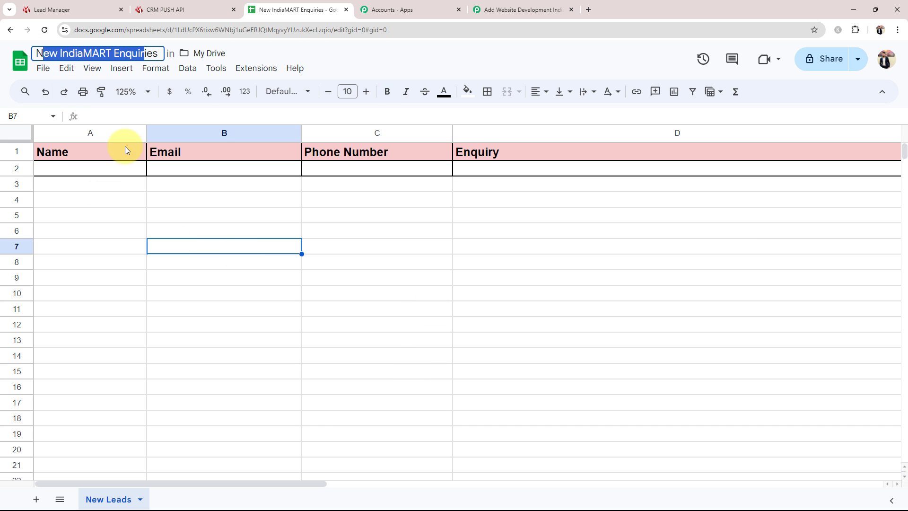
left_click(125, 199)
left_click(453, 7)
left_click(481, 4)
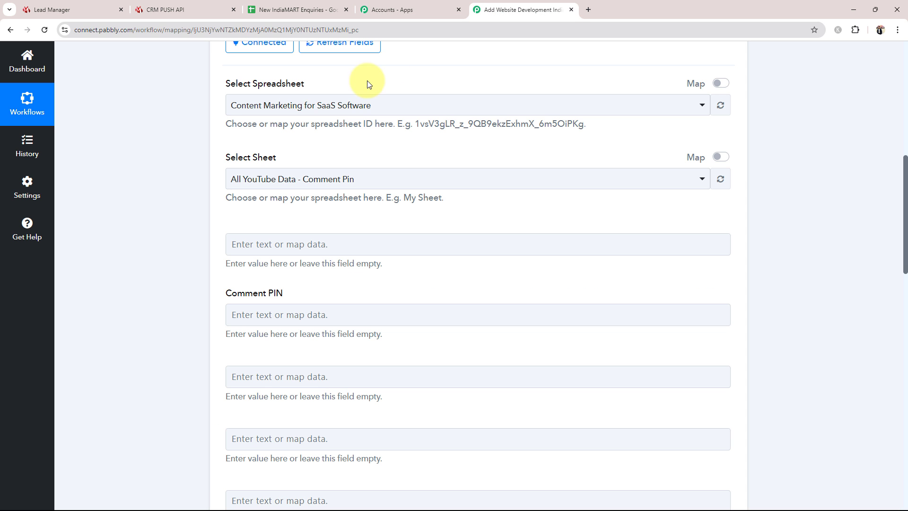
left_click(269, 105)
left_click(256, 204)
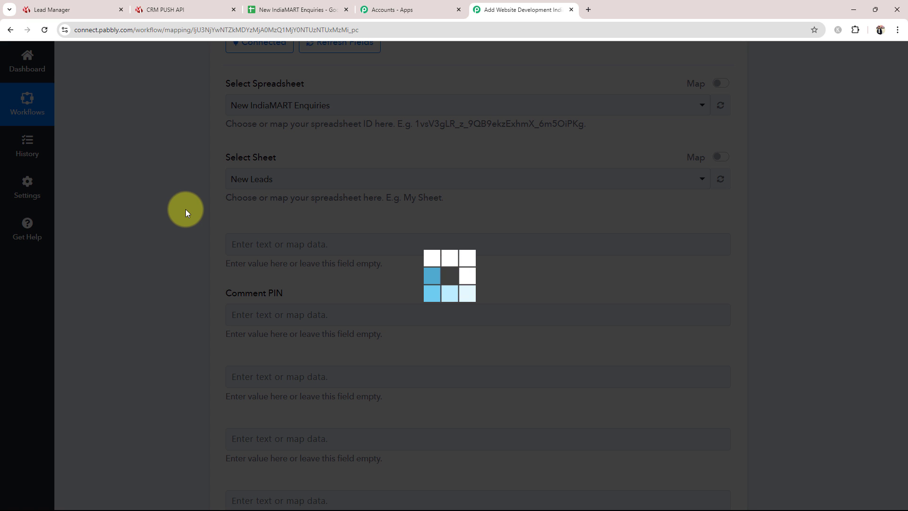
Compare the column headers in Google Sheets with the workflow's row fields and check that New Leads is the chosen sheet
left_click(306, 9)
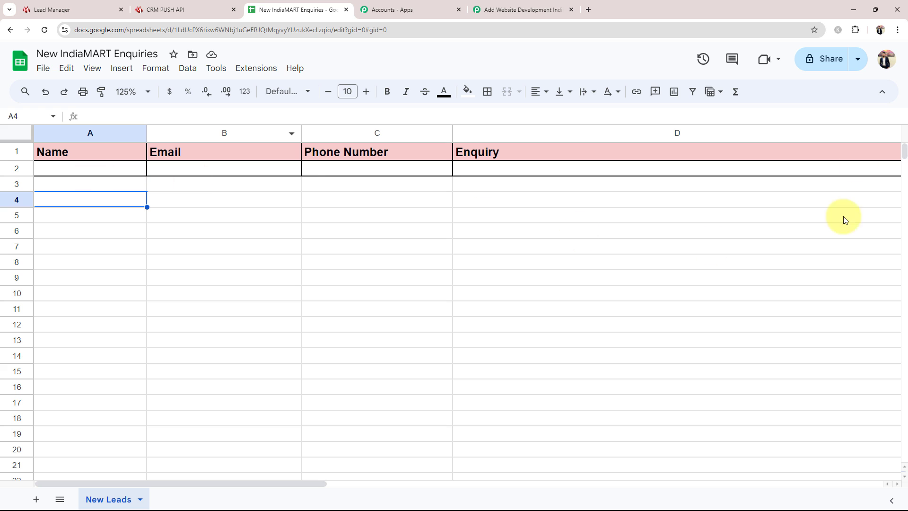
left_click(503, 7)
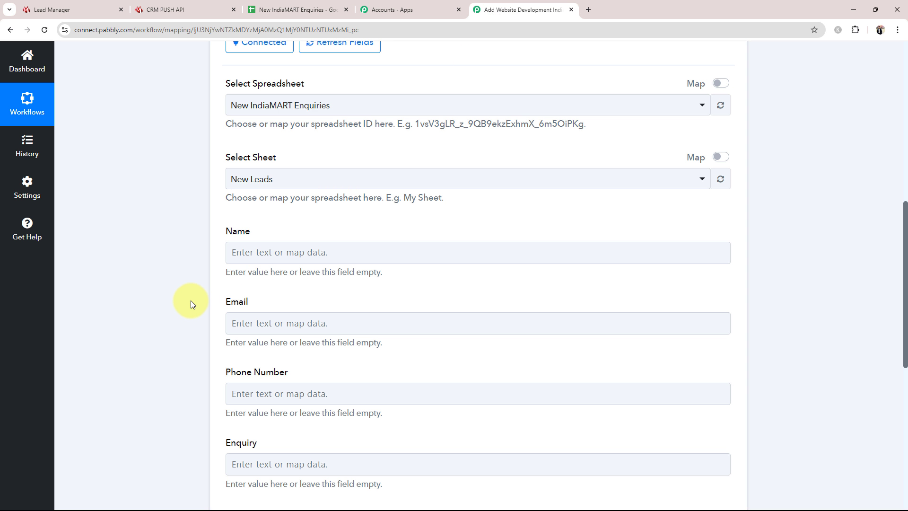
scroll(191, 300, "down", 2)
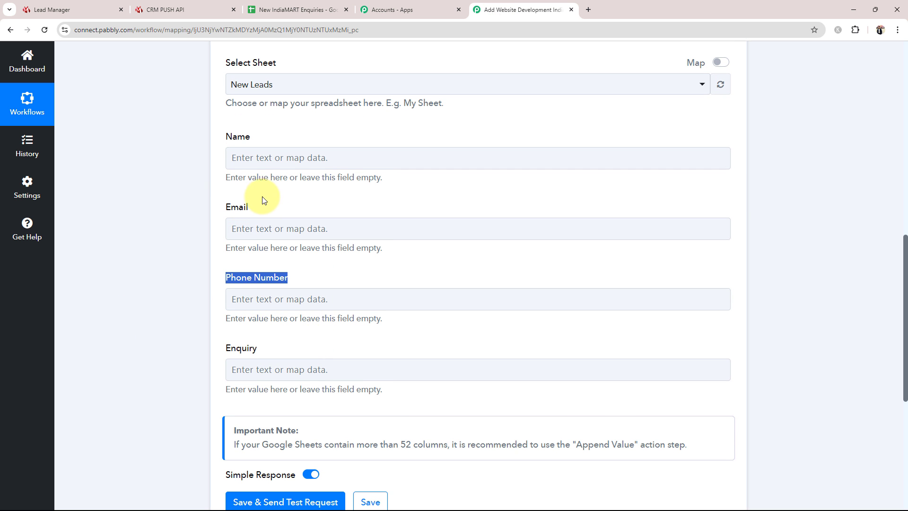
scroll(161, 220, "up", 3)
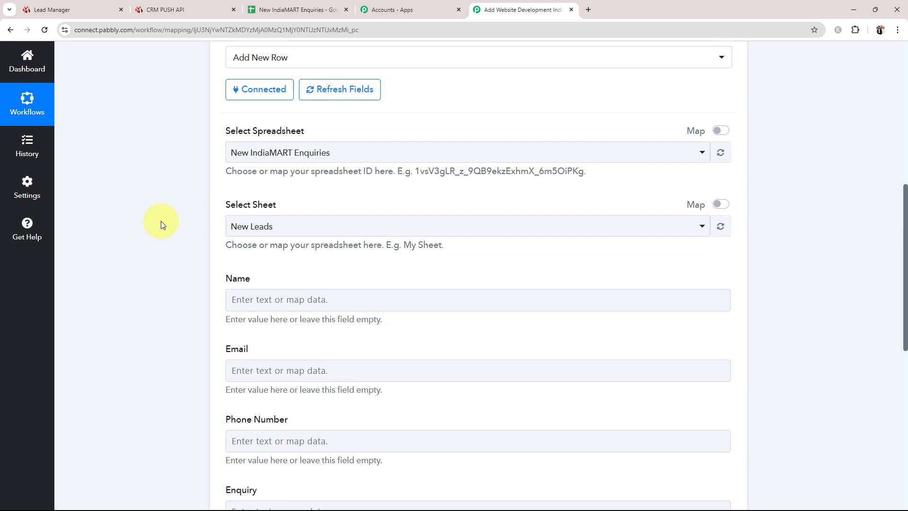
scroll(166, 226, "down", 2)
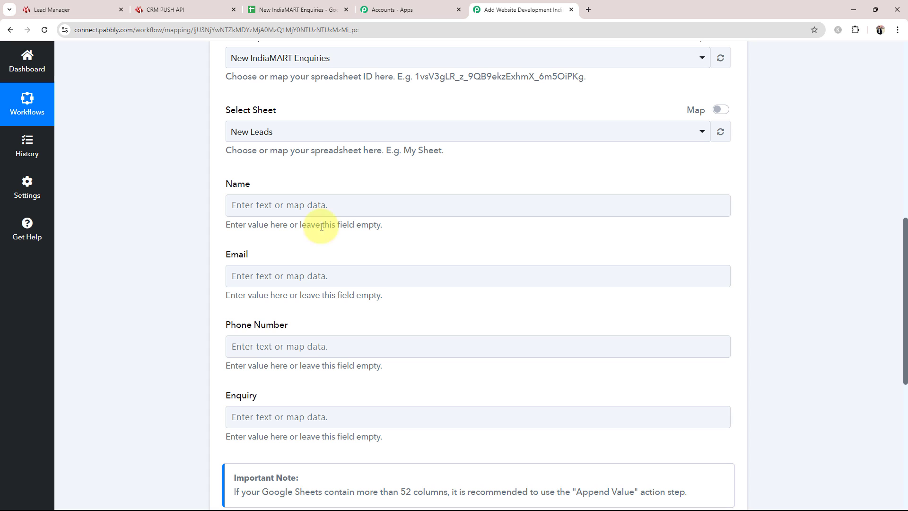
left_click(263, 133)
left_click(243, 190)
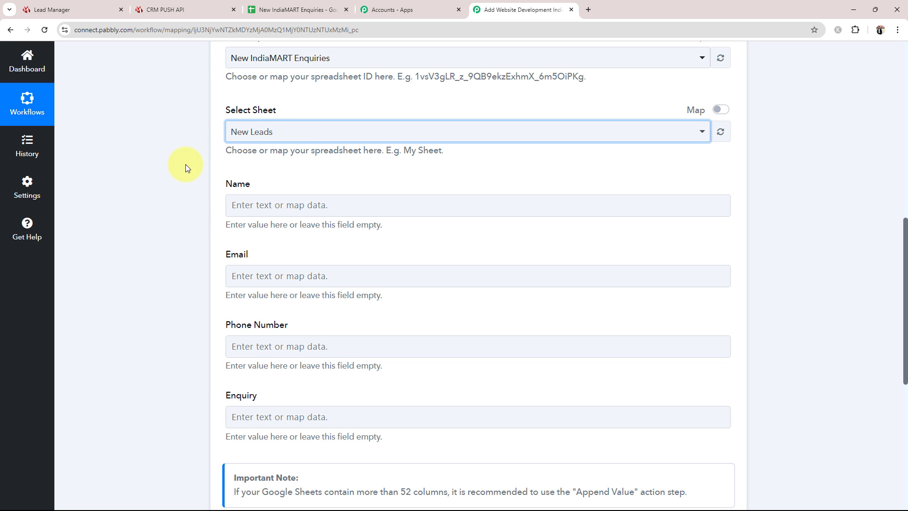
Map the Name row field to the IndiaMART response's SENDER NAME value, searching the previous step's data for "Name"
scroll(235, 134, "down", 1)
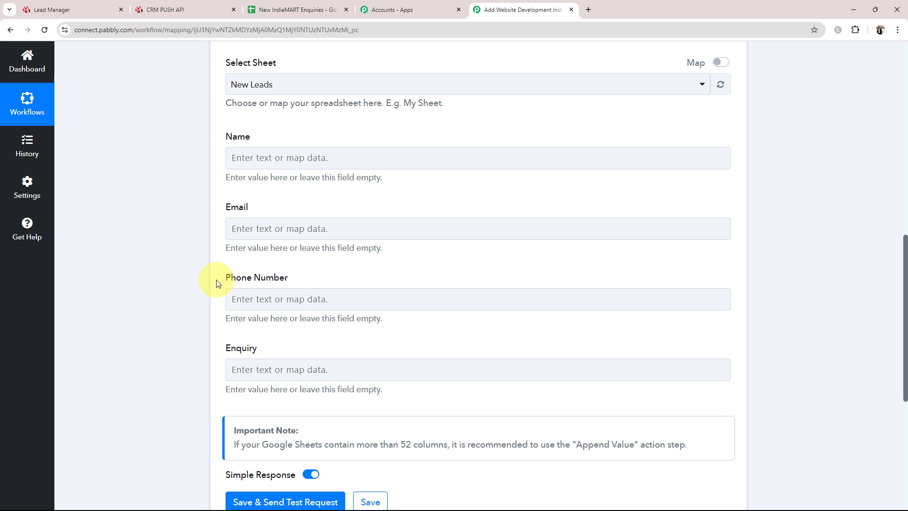
scroll(218, 283, "up", 10)
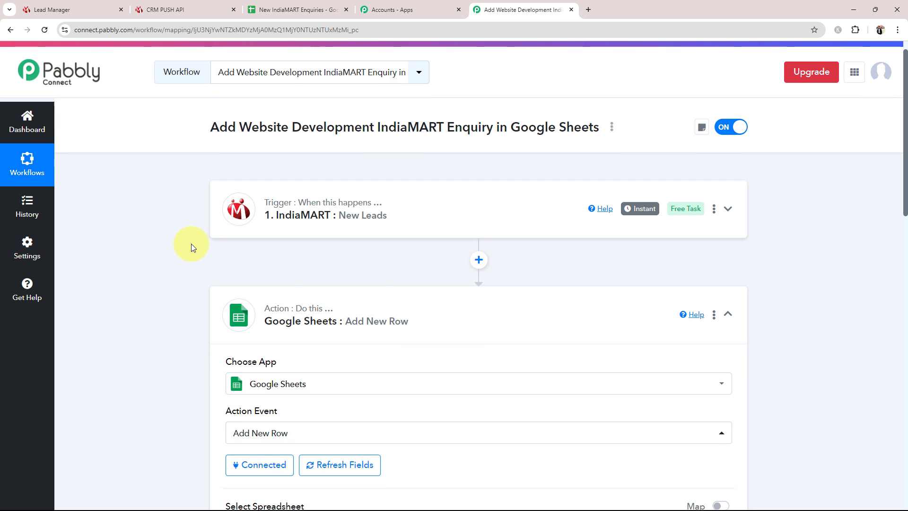
scroll(192, 243, "down", 10)
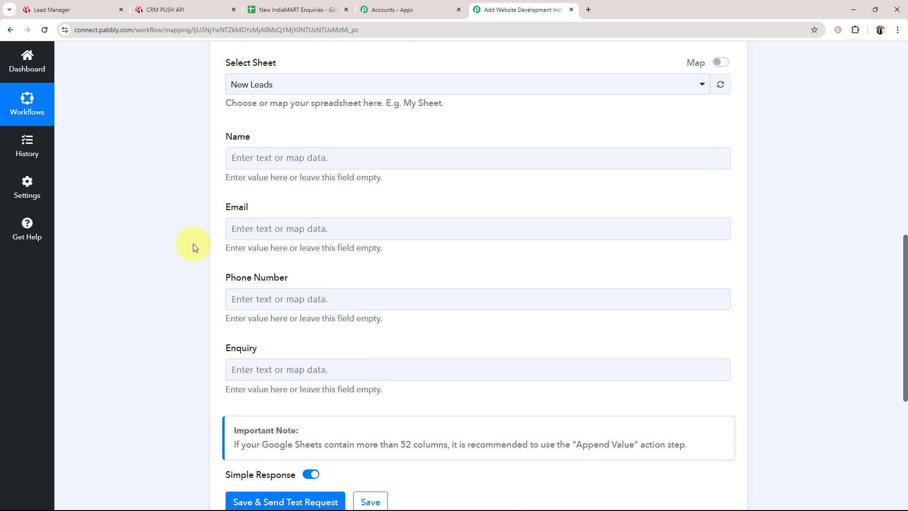
scroll(193, 243, "down", 1)
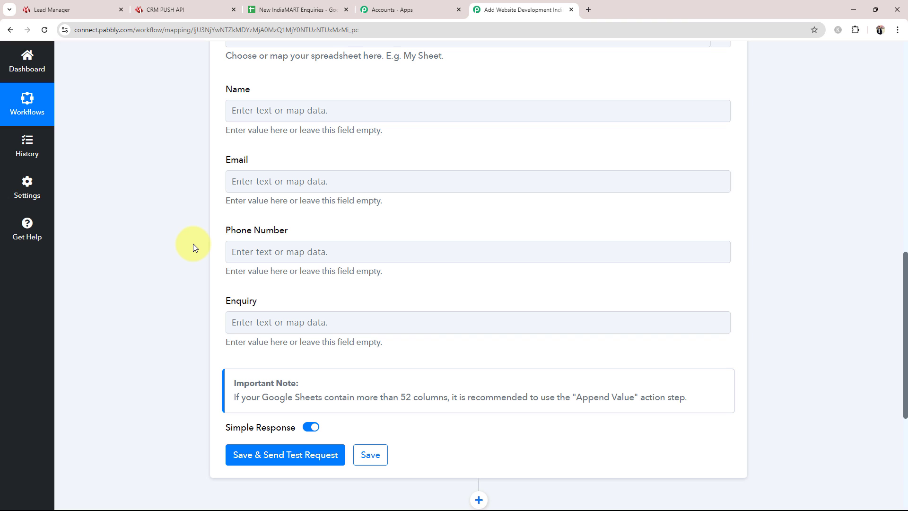
left_click(252, 113)
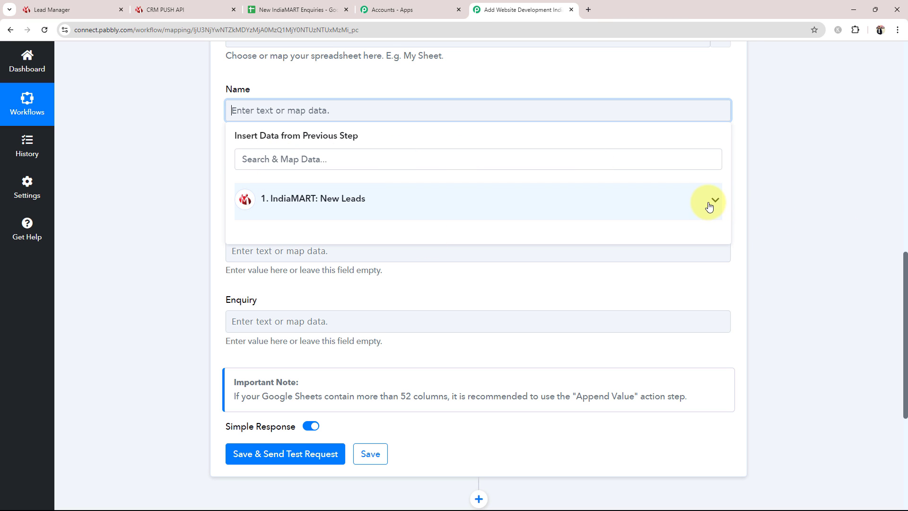
left_click(299, 159)
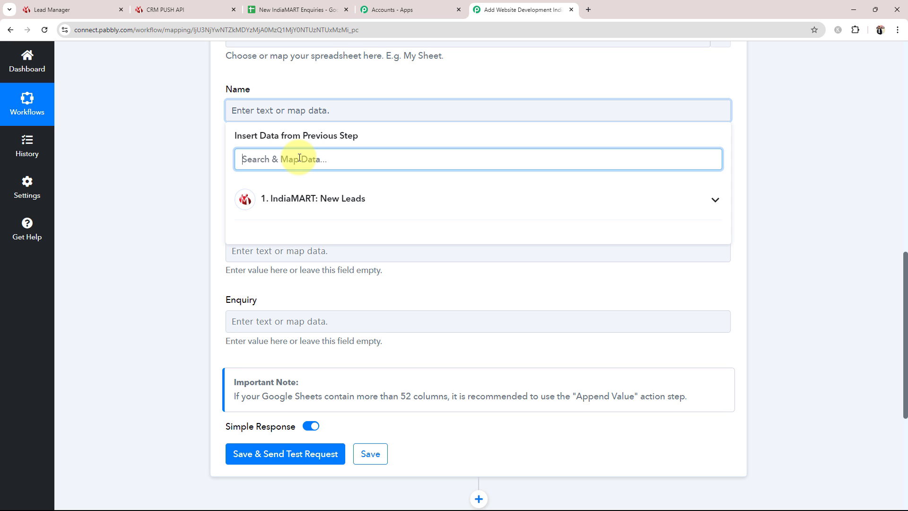
type("Name")
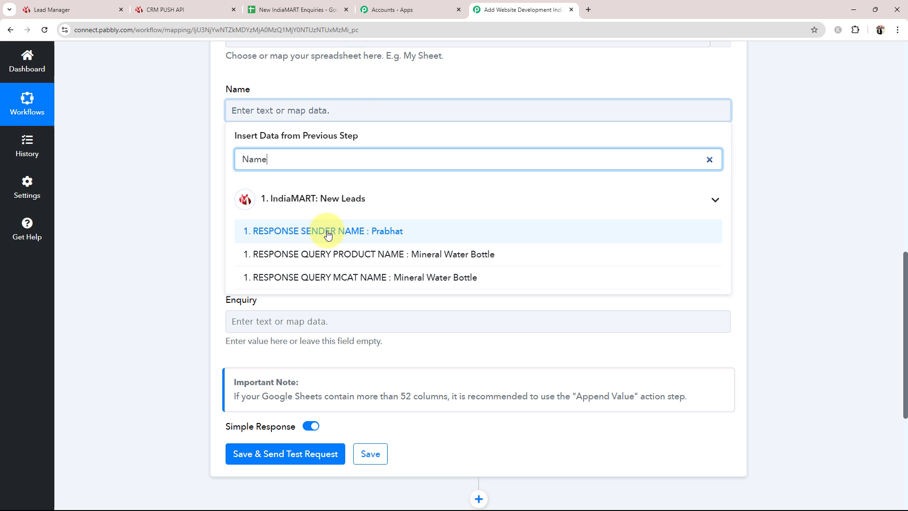
left_click(264, 231)
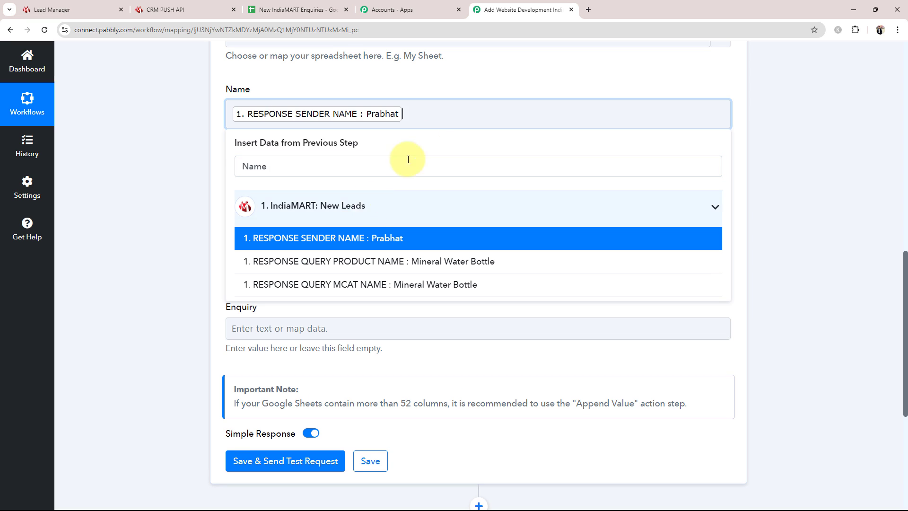
left_click(181, 124)
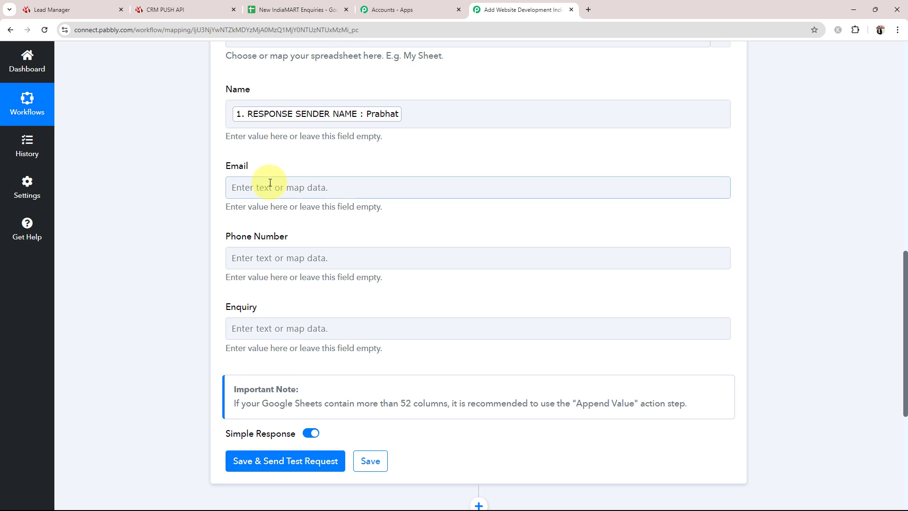
Map the Email row field to the IndiaMART response's SENDER EMAIL value, searching the previous step's data for "@"
left_click(241, 187)
left_click(265, 238)
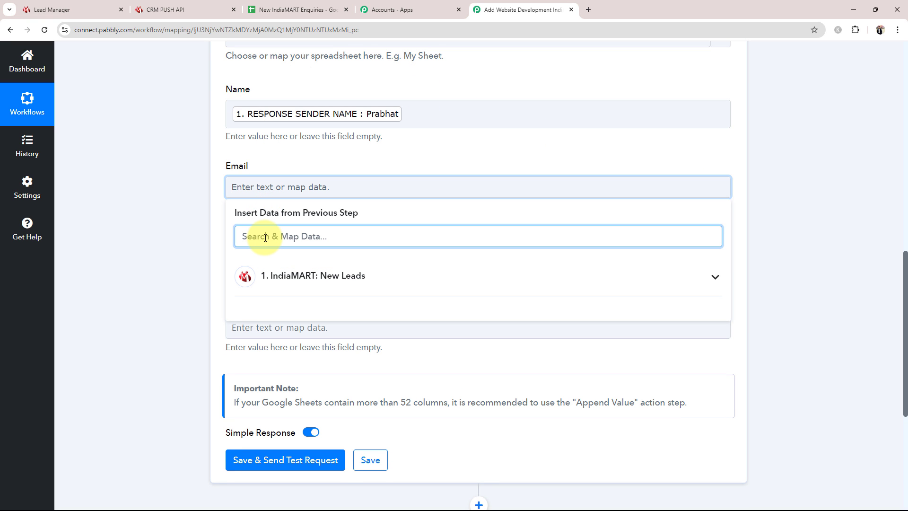
type("email")
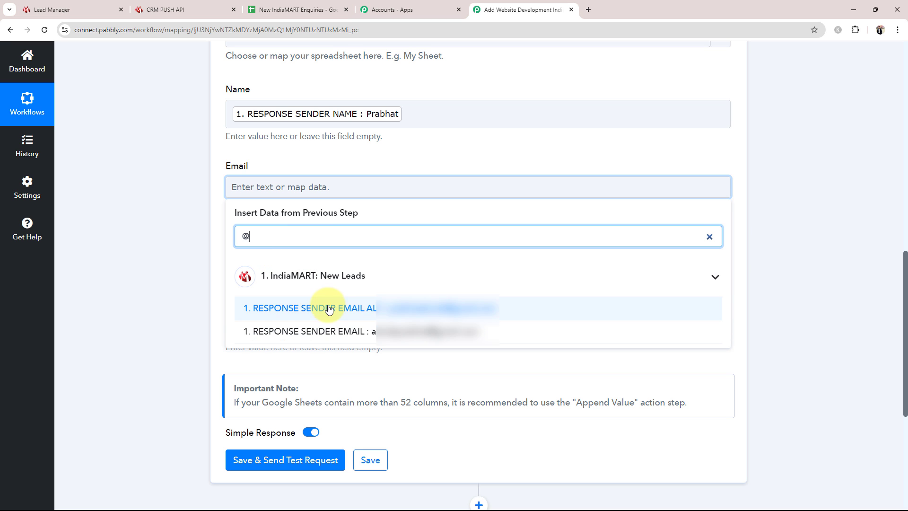
left_click(324, 310)
left_click(166, 226)
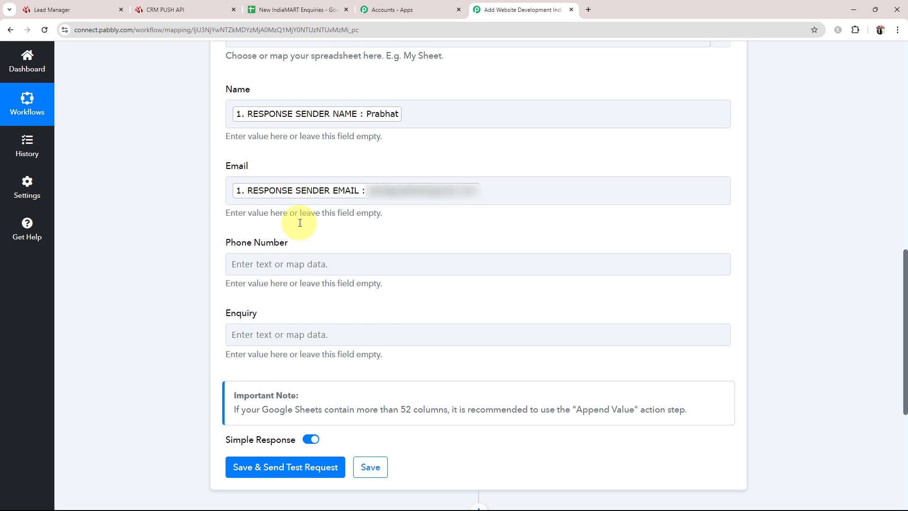
Map the Phone Number row field to the IndiaMART response's SENDER MOBILE value, searching the previous step's data for "mob"
left_click(298, 260)
left_click(275, 305)
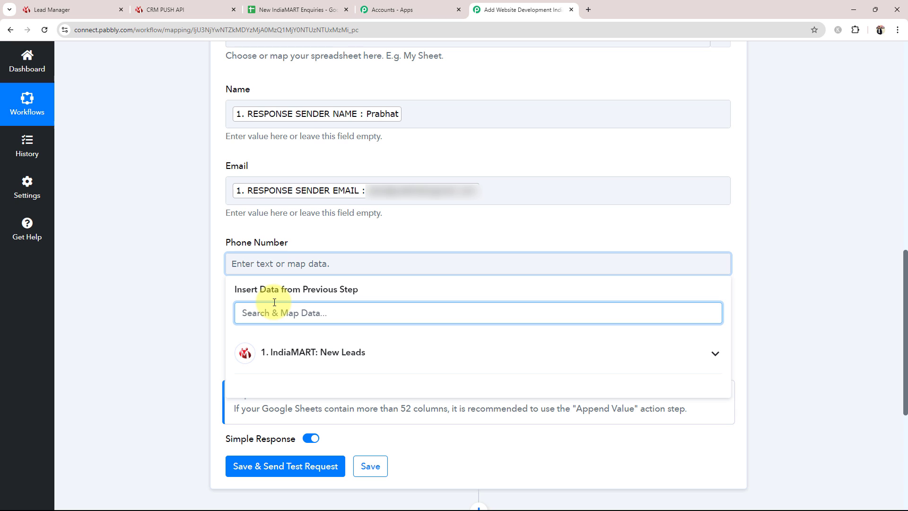
type("moni")
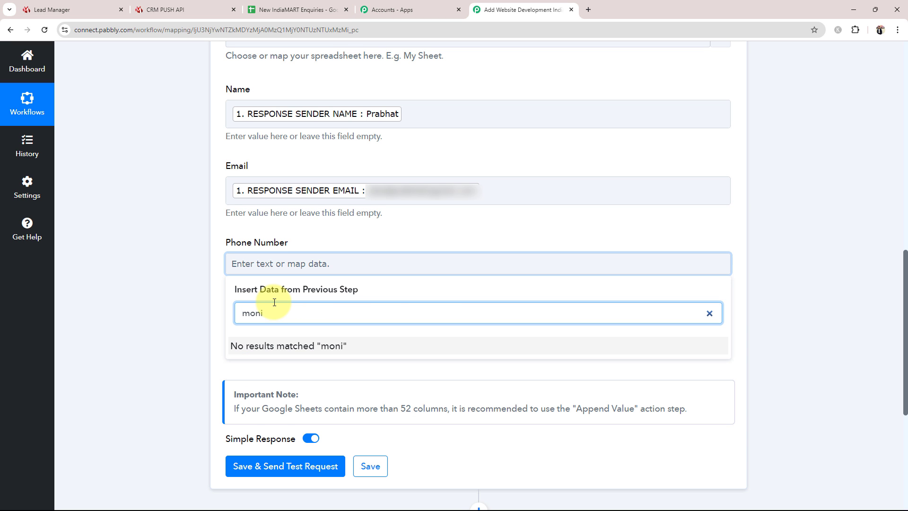
key("BackSpace")
key("BackSpace")
type("b")
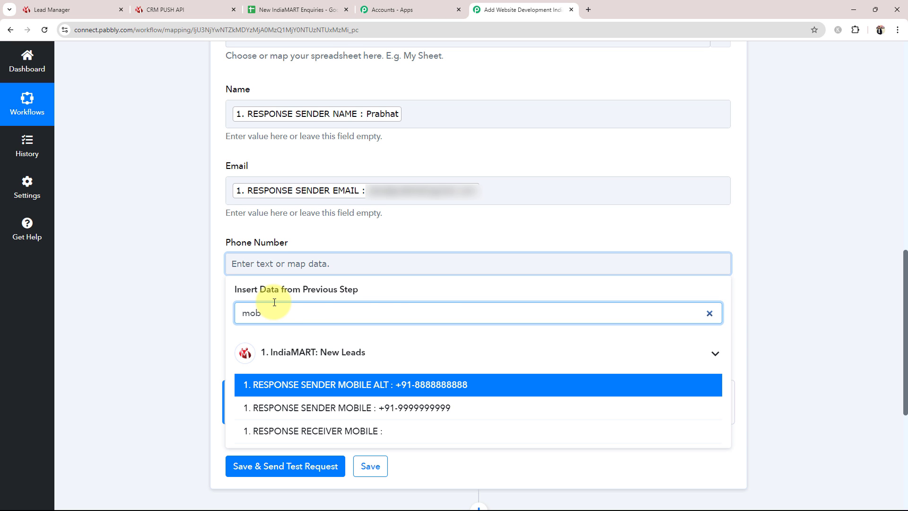
left_click(305, 410)
left_click(121, 254)
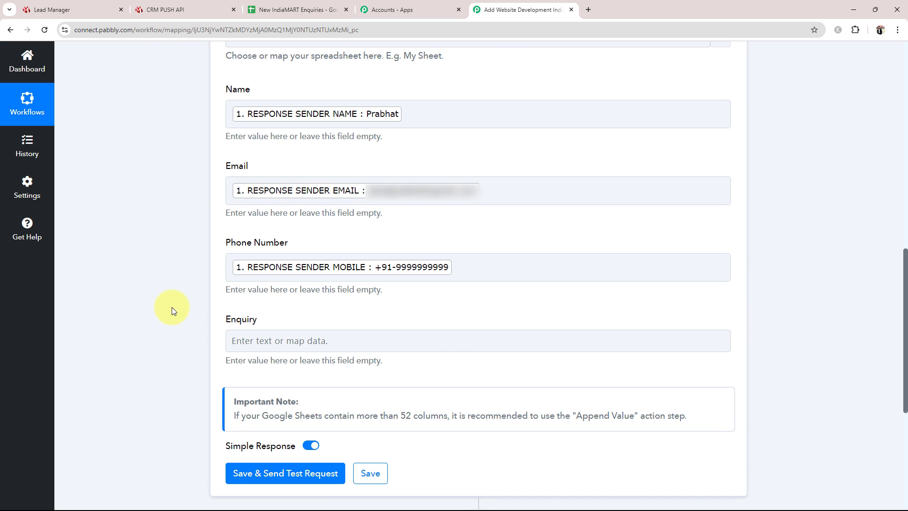
Map the Enquiry row field to the IndiaMART response's QUERY MESSAGE value, searching the previous step's data for "query"
left_click(263, 343)
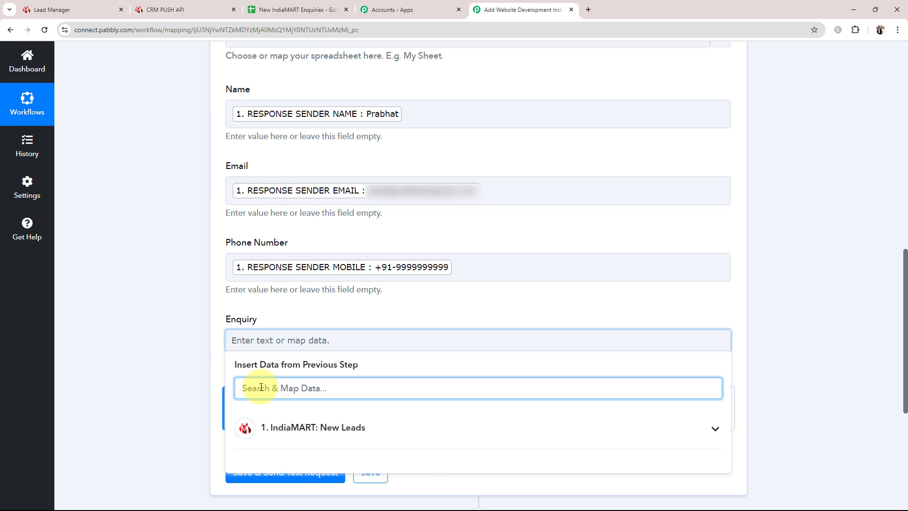
type("query")
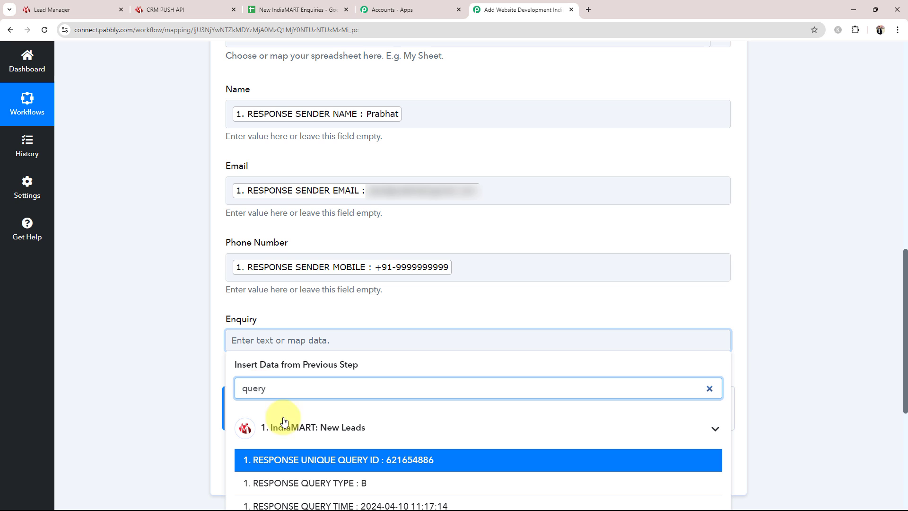
scroll(284, 421, "down", 5)
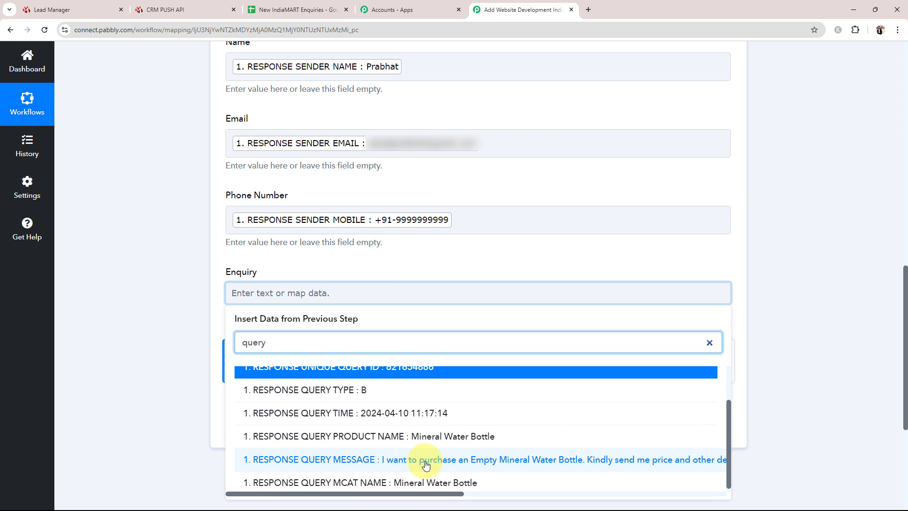
left_click(416, 460)
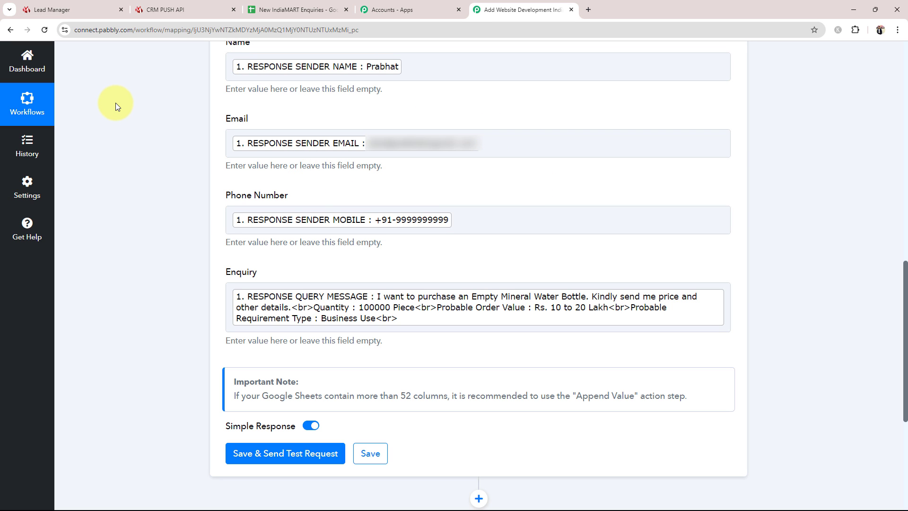
left_click(500, 215)
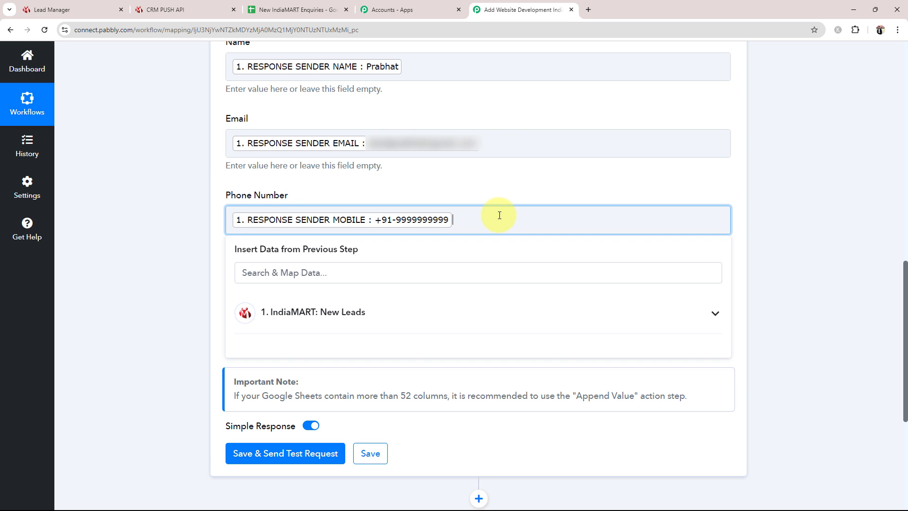
type("+999999999")
key("BackSpace")
key("BackSpace")
key("BackSpace")
key("BackSpace")
key("BackSpace")
key("BackSpace")
key("BackSpace")
key("BackSpace")
key("BackSpace")
key("BackSpace")
left_click(141, 256)
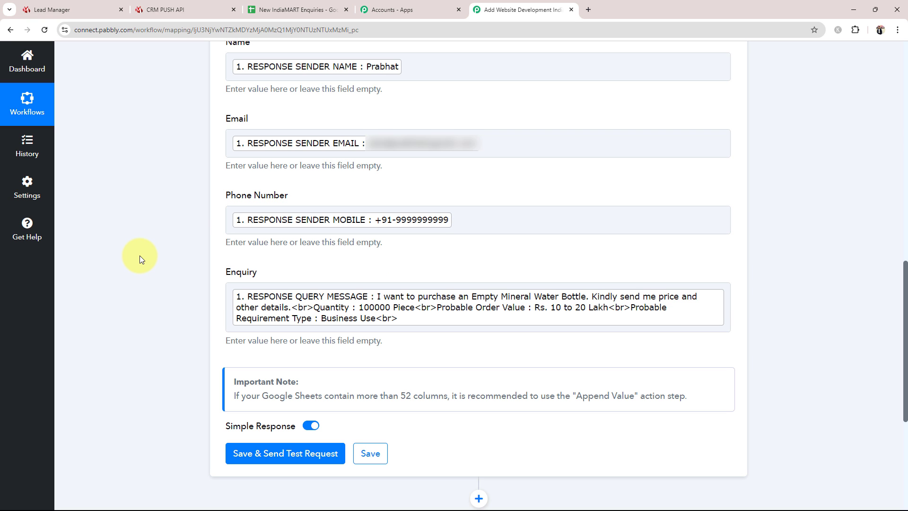
Save the Google Sheets Add New Row action and send a test request with the mapped lead details
left_click(234, 453)
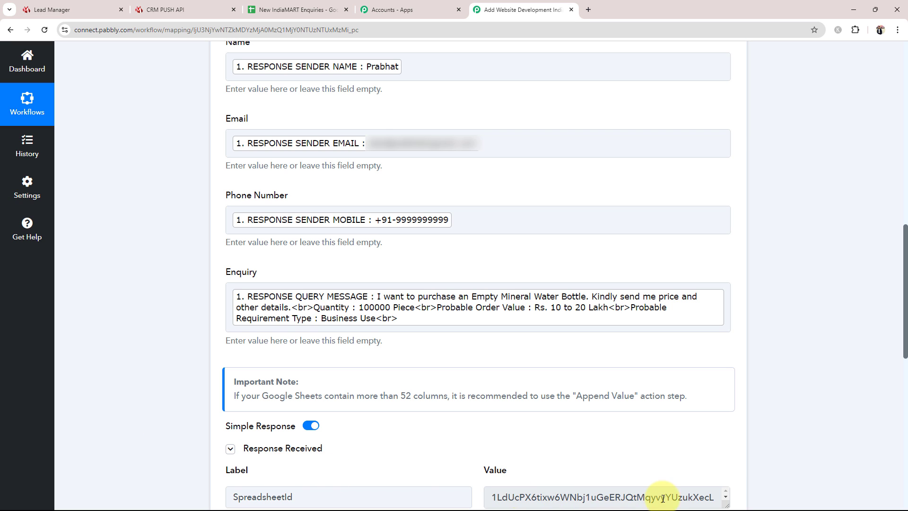
left_click_drag(671, 498, 416, 471)
left_click(175, 376)
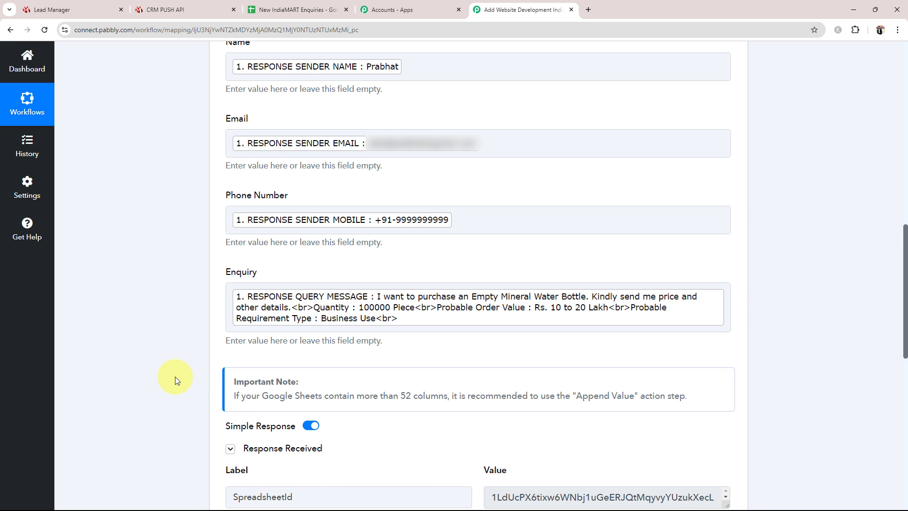
Switch to the New IndiaMART Enquiries sheet in Google Sheets and strip the fill and bold from A2:D2, setting its font size to 11
left_click(284, 9)
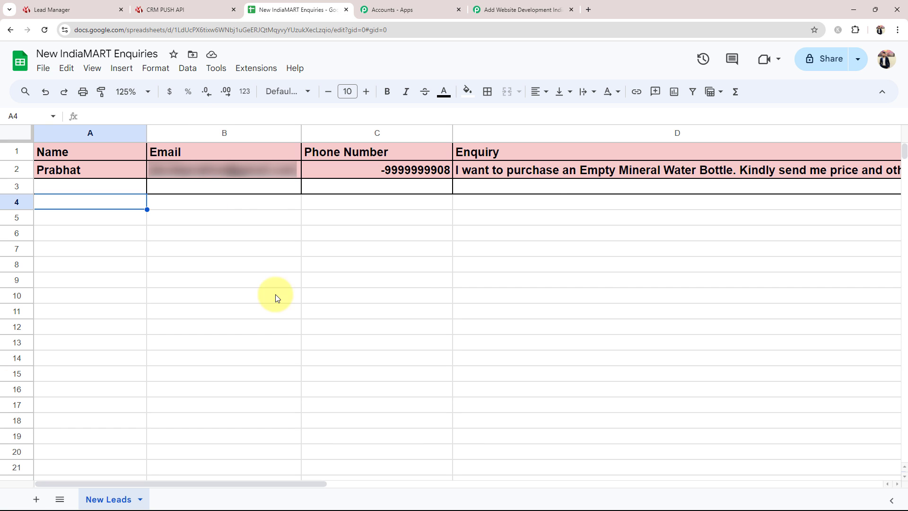
left_click_drag(520, 172, 85, 171)
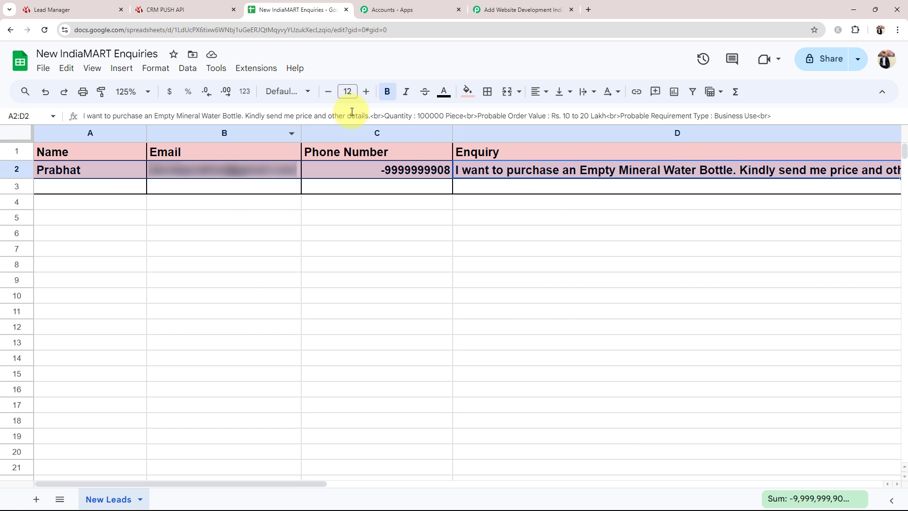
left_click(469, 92)
left_click(587, 132)
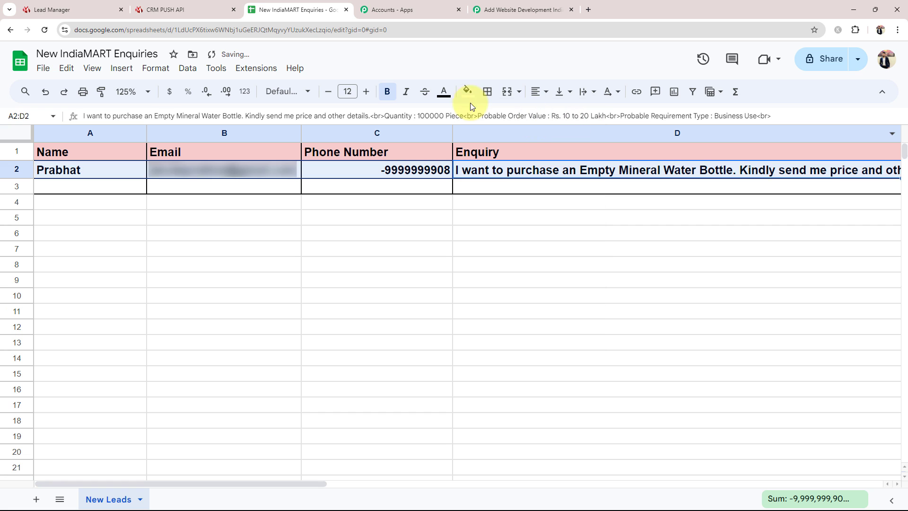
left_click(387, 92)
left_click(328, 91)
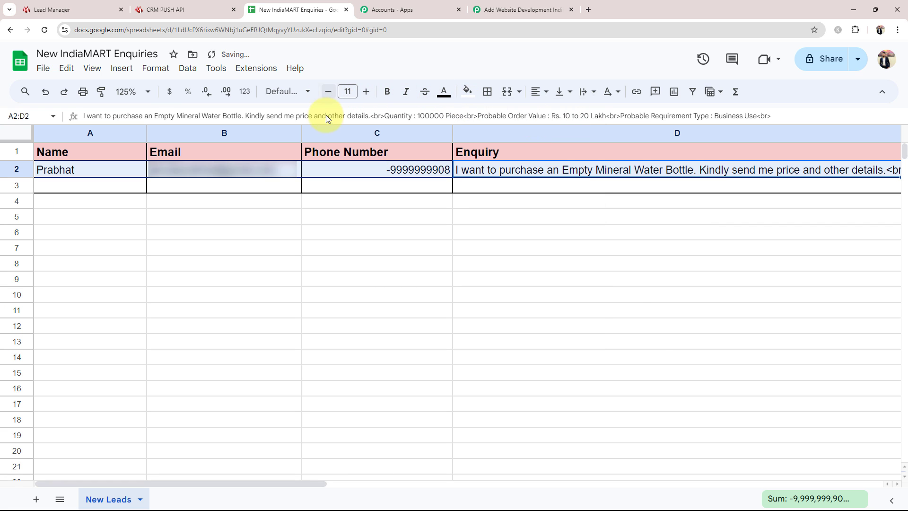
left_click(322, 279)
Widen the Phone Number column slightly in the New Leads sheet
left_click(530, 170)
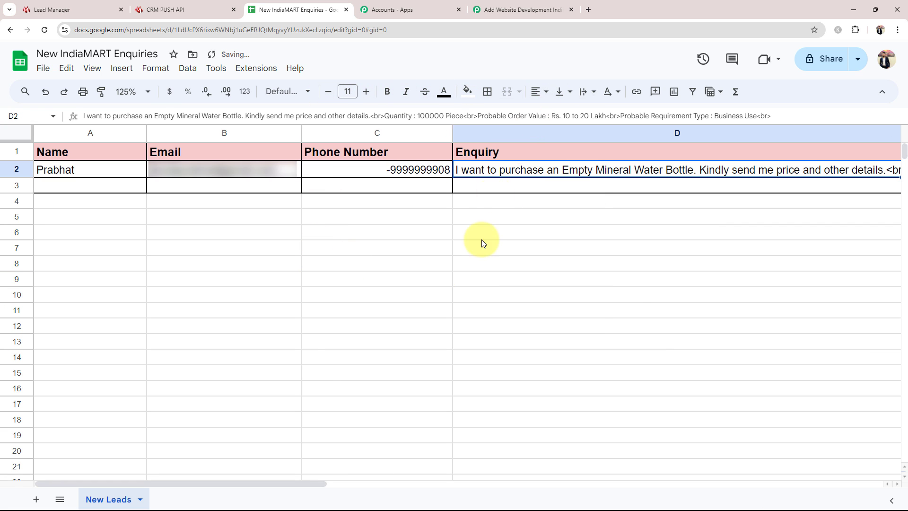
left_click(479, 264)
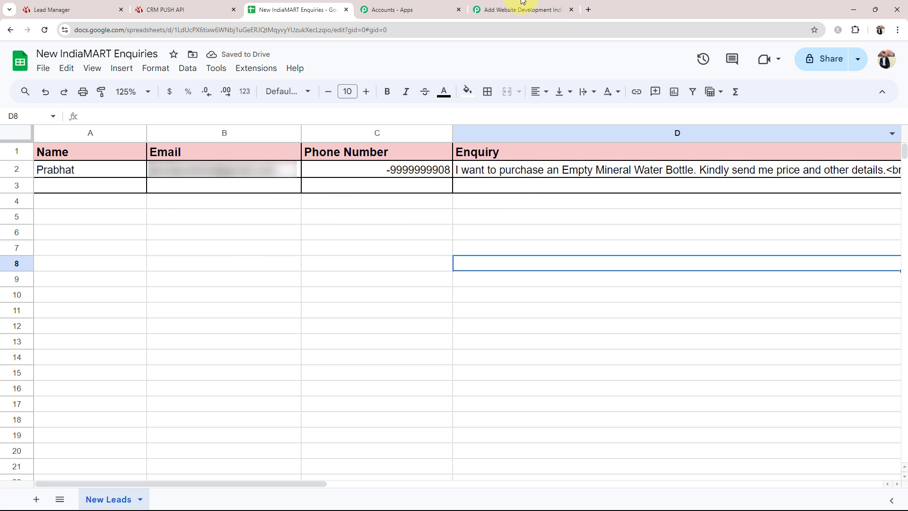
left_click_drag(453, 134, 468, 134)
left_click(229, 282)
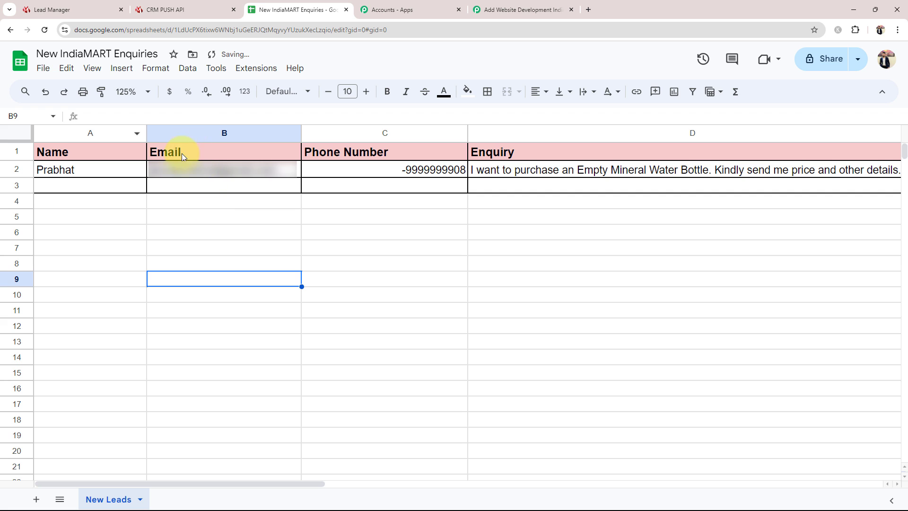
Check the email, phone number and full enquiry text that the test request added in row 2
left_click(180, 167)
left_click(399, 170)
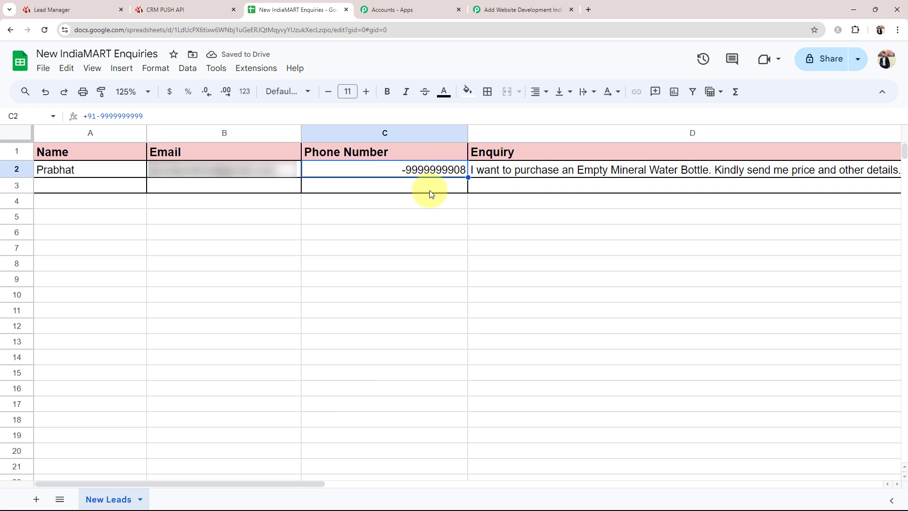
left_click(531, 168)
double_click(549, 173)
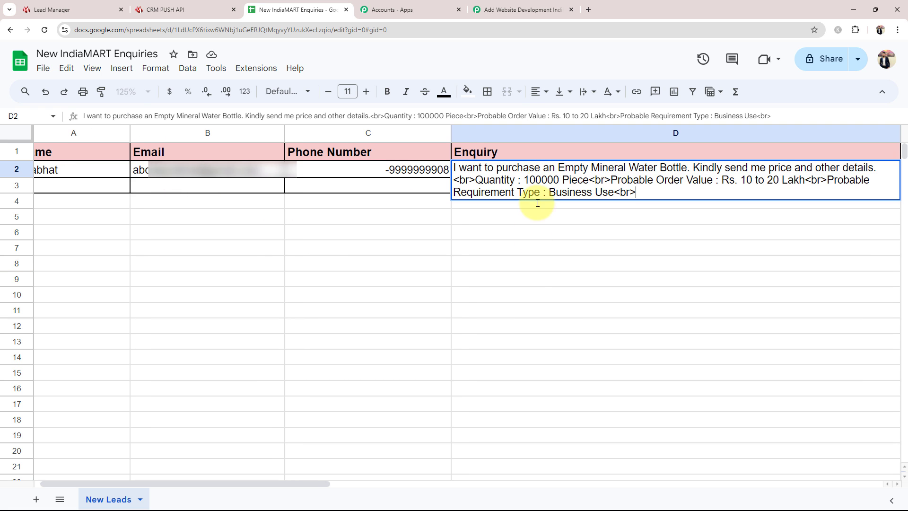
left_click(552, 313)
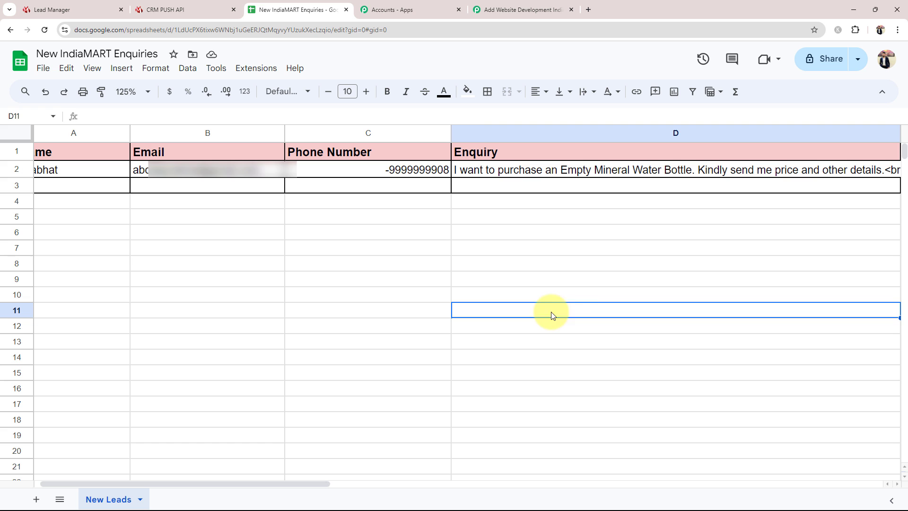
Return to the Pabbly Connect workflow and collapse the Google Sheets Add New Row action
left_click(557, 10)
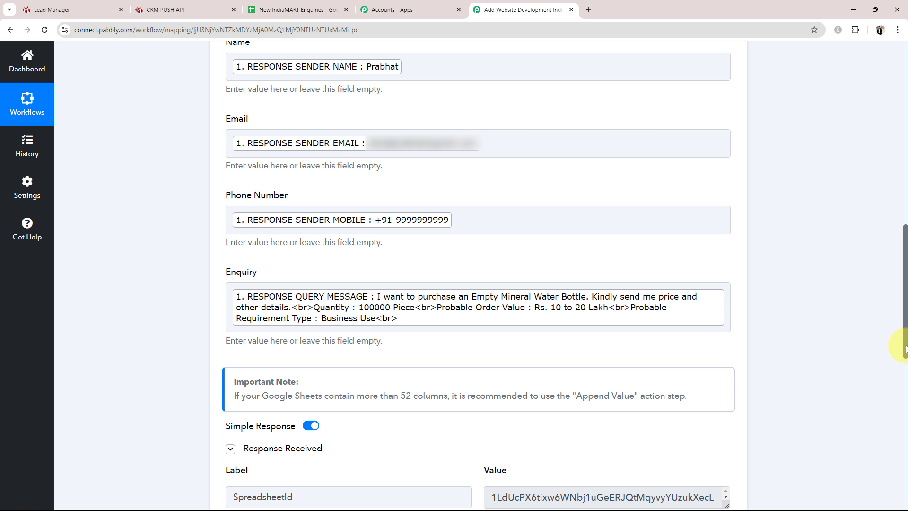
scroll(905, 349, "up", 15)
left_click(586, 340)
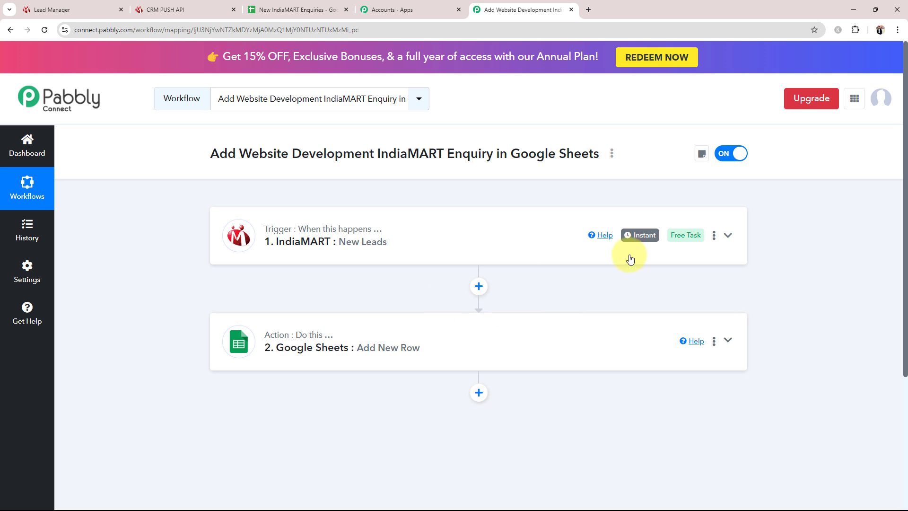